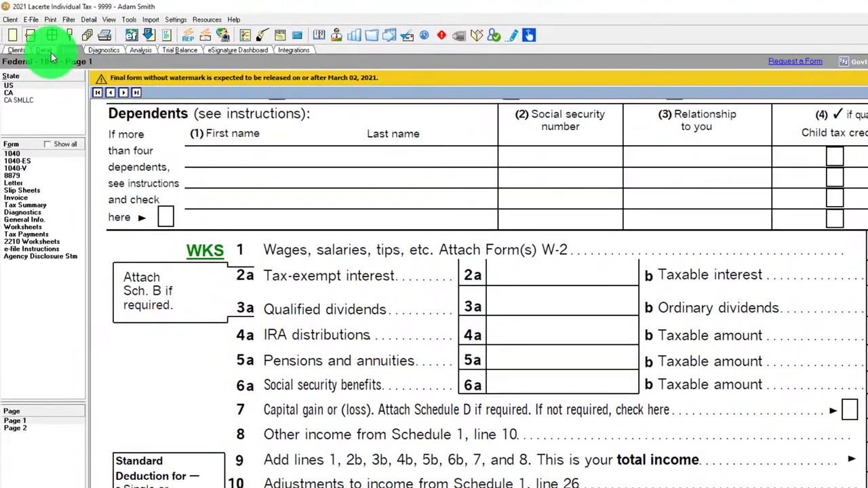
- Open the W-2 wages input for the return and clear the wages amount
{"action": "left_click", "coordinate": [46, 51]}
{"action": "left_click", "coordinate": [549, 150]}
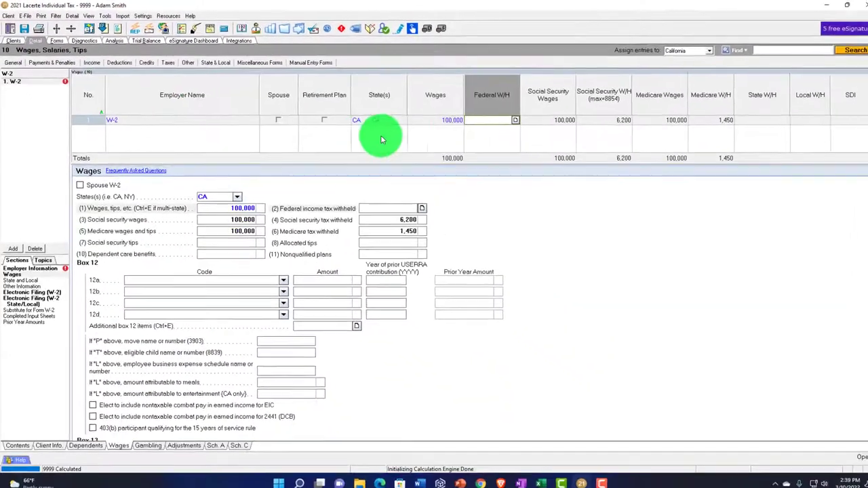
{"action": "left_click", "coordinate": [560, 121]}
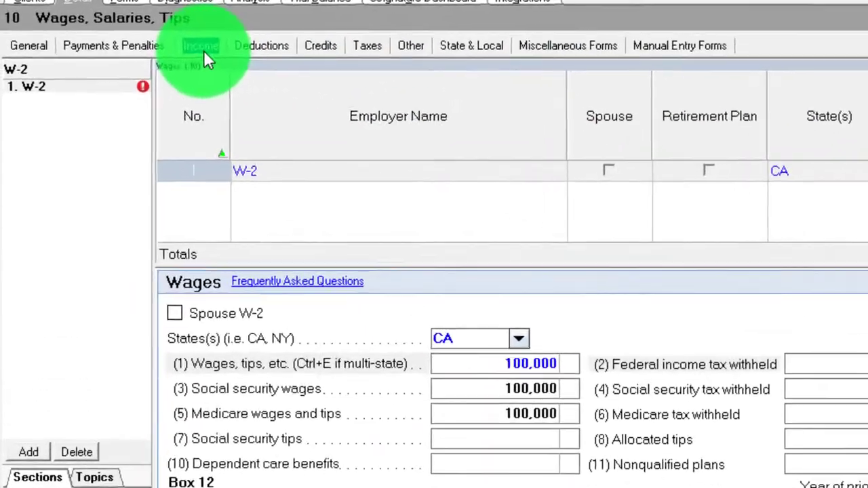
- Open the Business Income (Schedule C) input and enter 120,000 as gross receipts or sales
{"action": "left_click", "coordinate": [141, 35]}
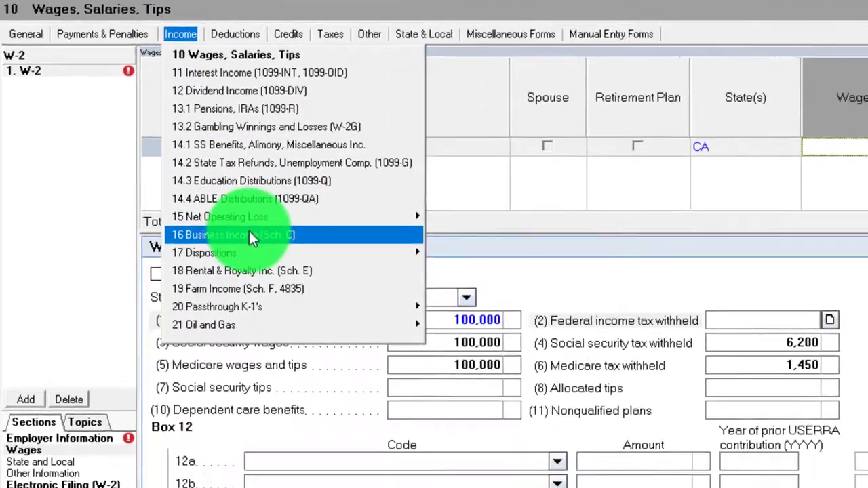
{"action": "left_click", "coordinate": [251, 293]}
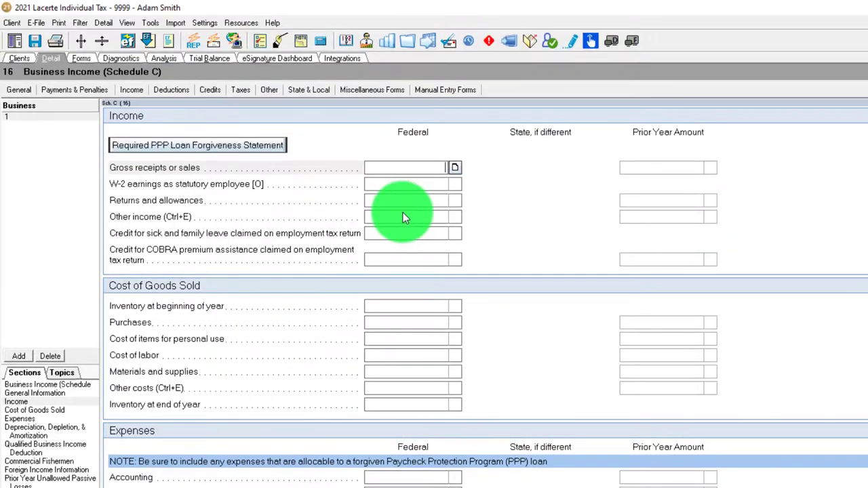
{"action": "type", "text": "120,000"}
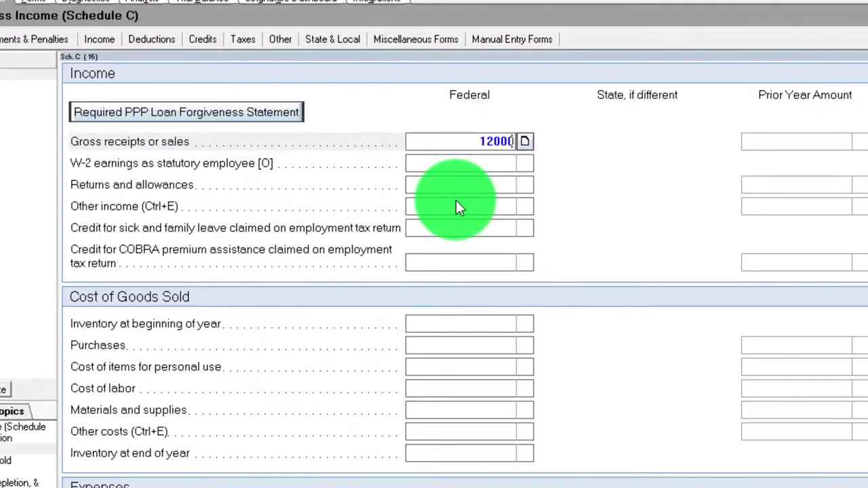
{"action": "key", "text": "Tab"}
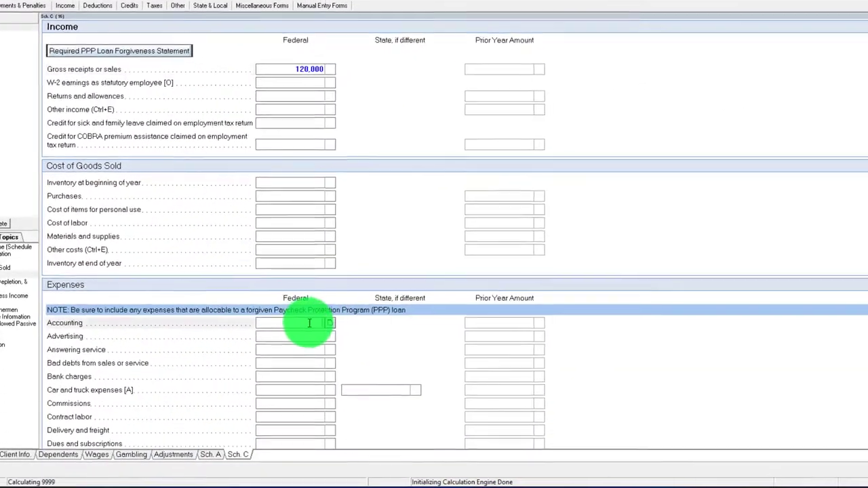
- Enter 20,000 as the federal accounting expense in the Schedule C expenses
{"action": "left_click", "coordinate": [308, 323]}
{"action": "type", "text": "2000"}
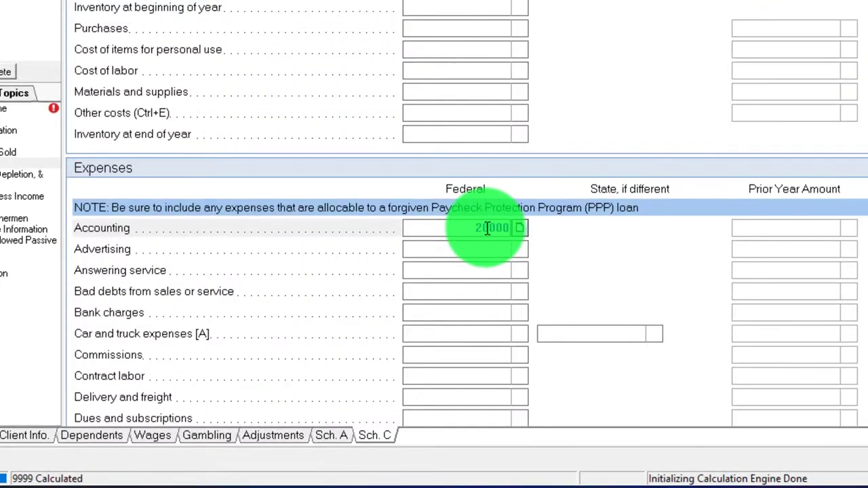
{"action": "type", "text": "0"}
{"action": "key", "text": "Tab"}
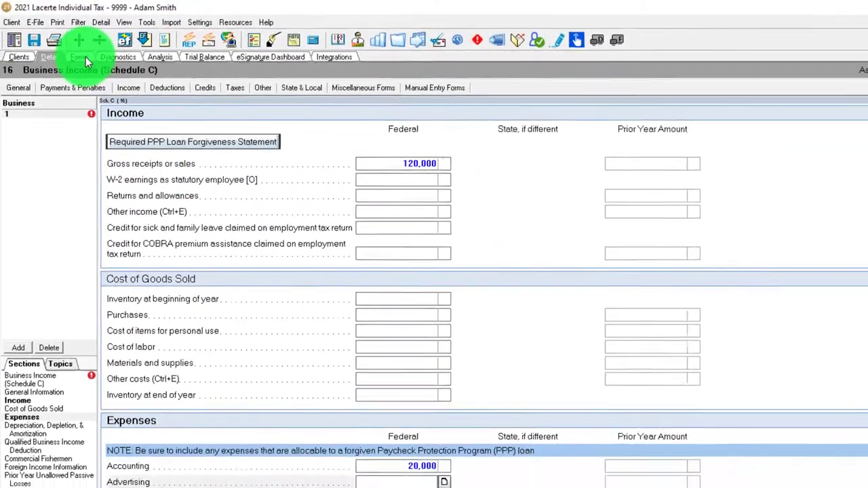
- Open the Schedule C form and review its income and expense lines
{"action": "left_click", "coordinate": [86, 62]}
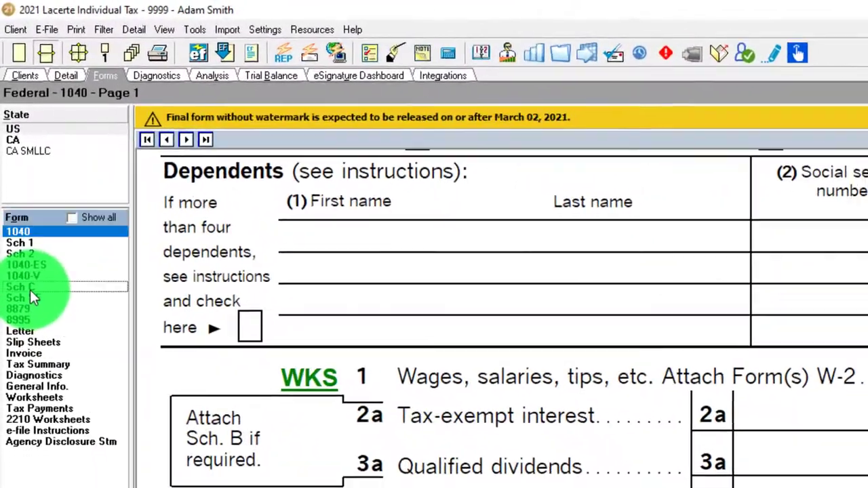
{"action": "left_click", "coordinate": [11, 160]}
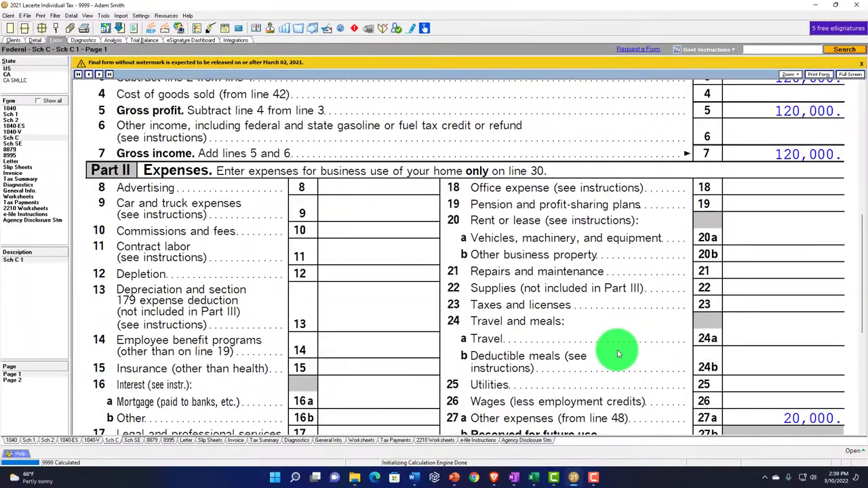
{"action": "scroll", "coordinate": [619, 353], "scroll_direction": "up", "scroll_amount": 3}
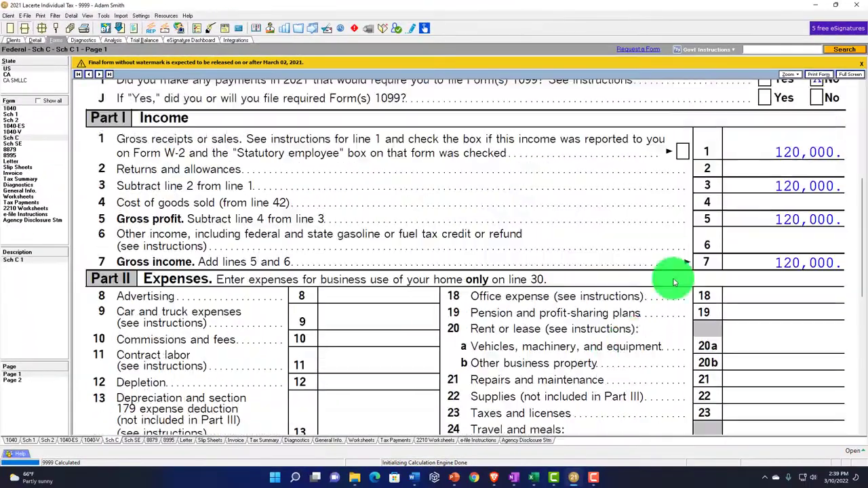
{"action": "scroll", "coordinate": [739, 182], "scroll_direction": "down", "scroll_amount": 4}
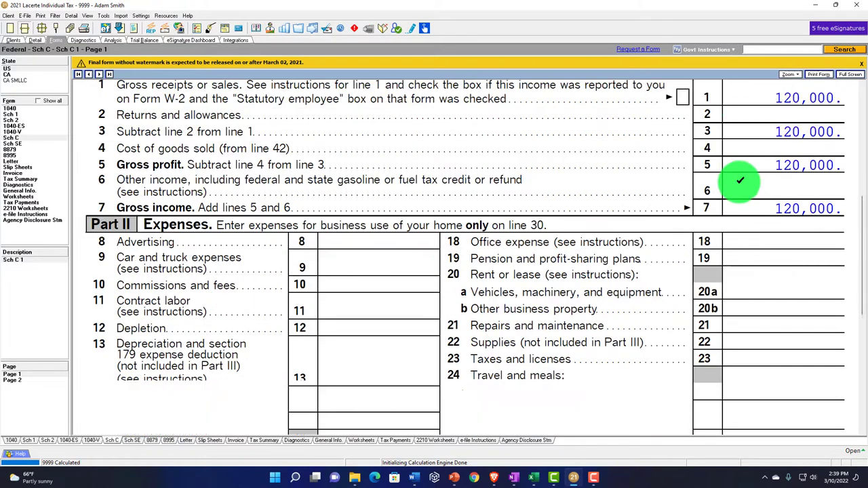
{"action": "scroll", "coordinate": [753, 348], "scroll_direction": "down", "scroll_amount": 3}
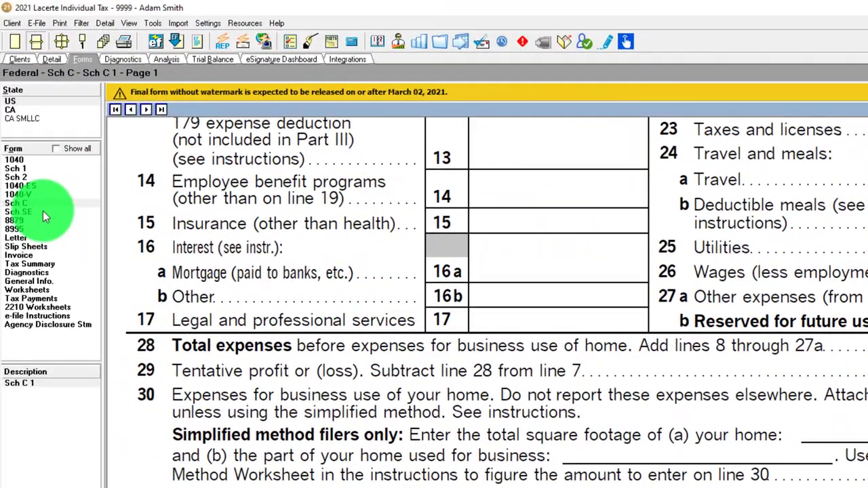
- Open Schedule SE and review the self-employment tax calculation and the deduction for one-half of the tax
{"action": "left_click", "coordinate": [43, 206]}
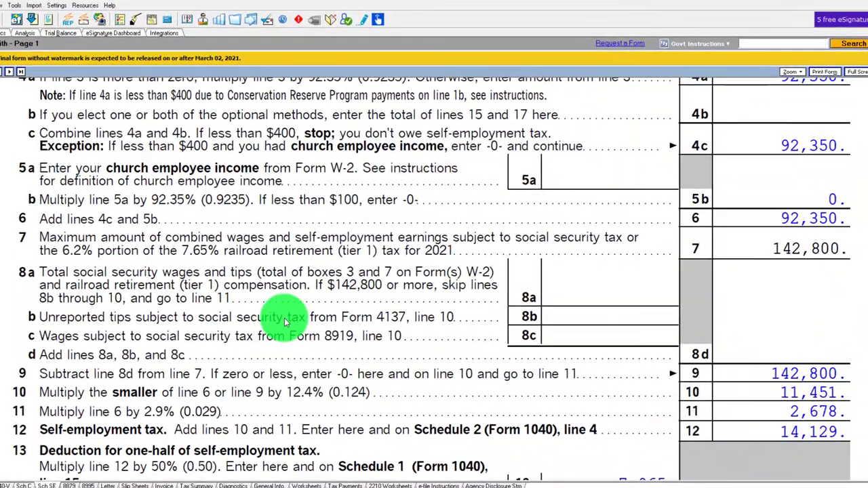
{"action": "scroll", "coordinate": [284, 323], "scroll_direction": "down", "scroll_amount": 5}
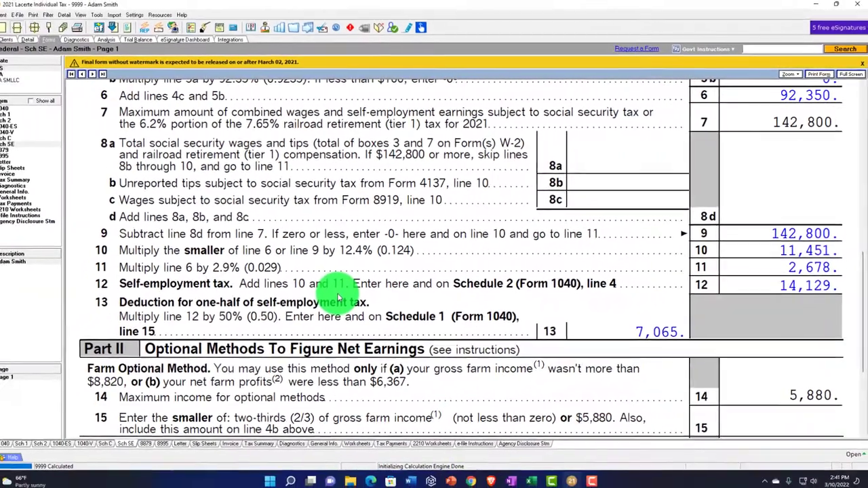
{"action": "scroll", "coordinate": [343, 295], "scroll_direction": "up", "scroll_amount": 5}
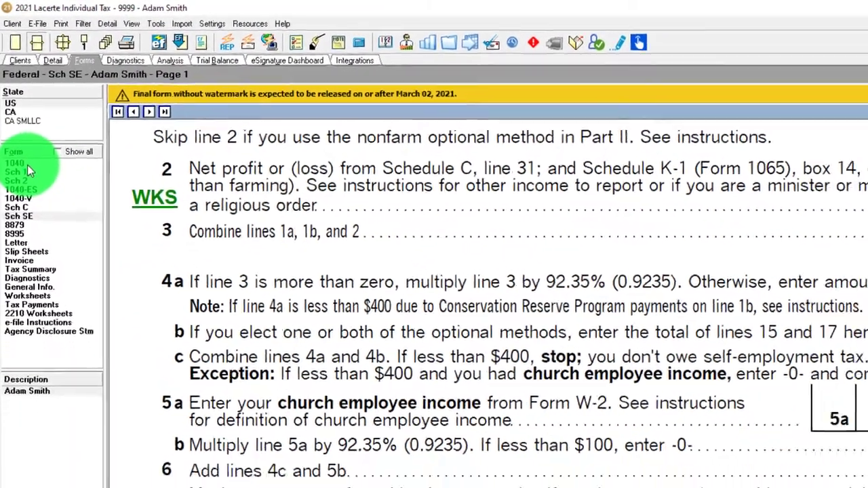
- Open page 2 of Form 1040 and examine the tax, other taxes and payments lines
{"action": "left_click", "coordinate": [20, 175]}
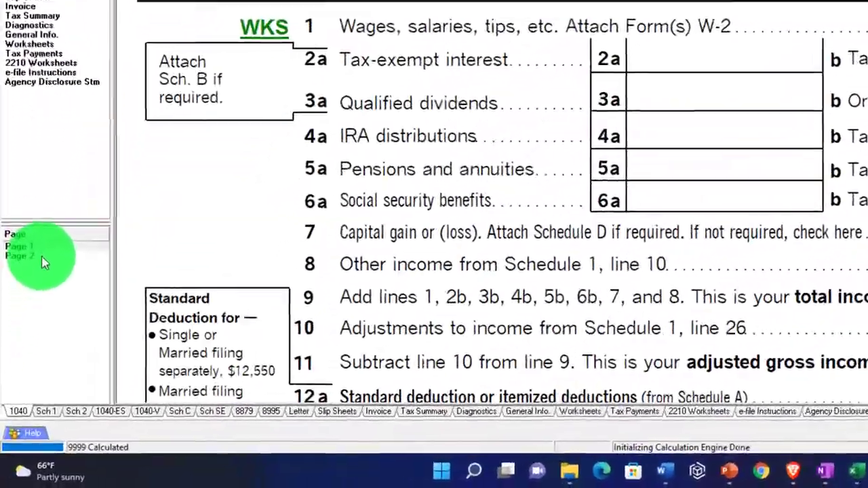
{"action": "left_click", "coordinate": [30, 325]}
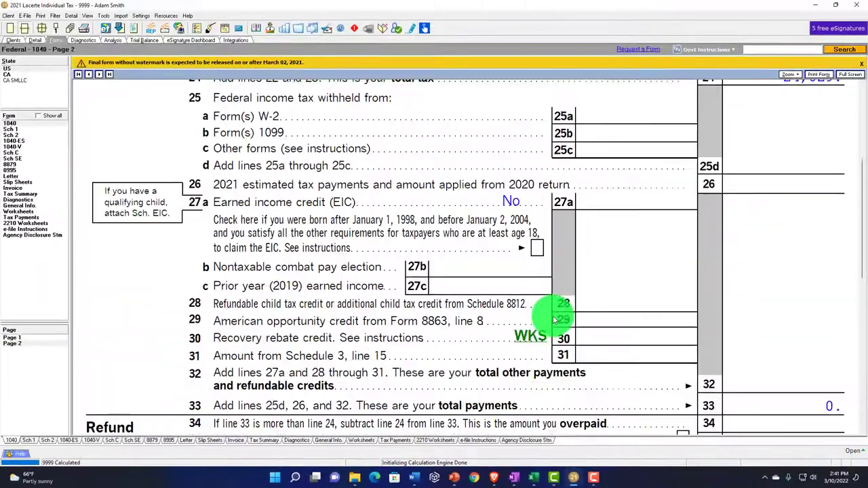
{"action": "scroll", "coordinate": [555, 319], "scroll_direction": "up", "scroll_amount": 4}
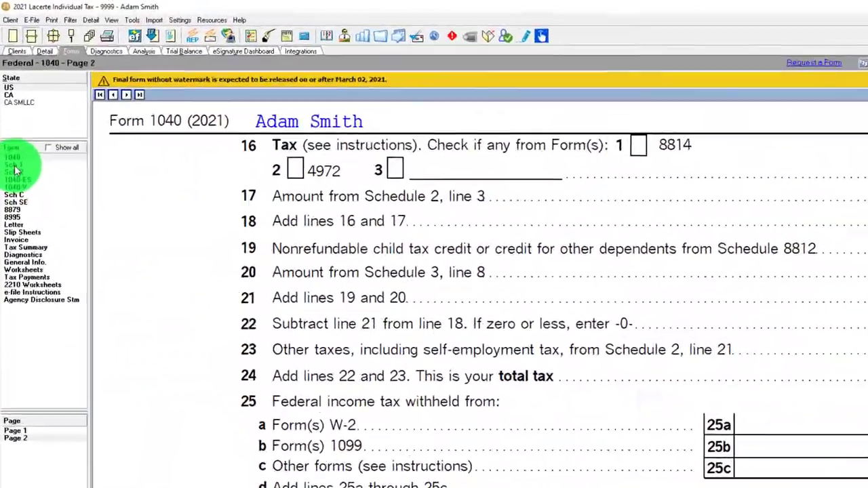
- Open page 2 of Schedule 1 and examine the Part II adjustments to income
{"action": "left_click", "coordinate": [19, 163]}
{"action": "scroll", "coordinate": [543, 308], "scroll_direction": "up", "scroll_amount": 5}
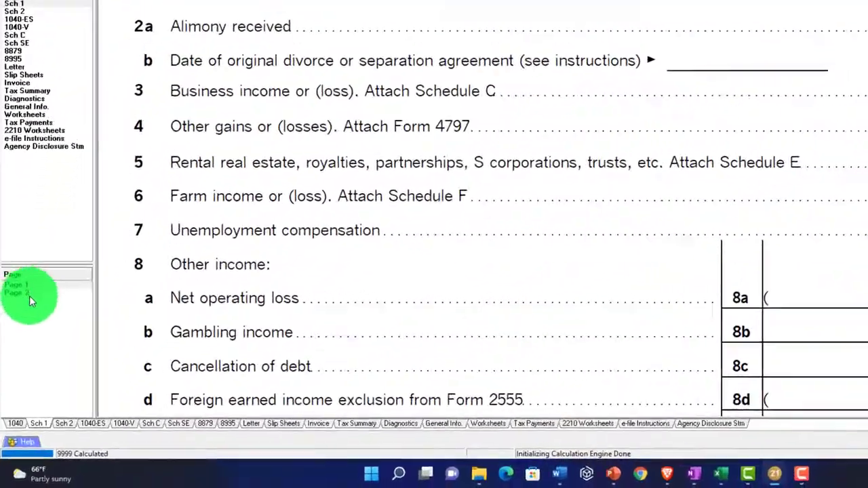
{"action": "left_click", "coordinate": [29, 296]}
{"action": "scroll", "coordinate": [392, 295], "scroll_direction": "up", "scroll_amount": 3}
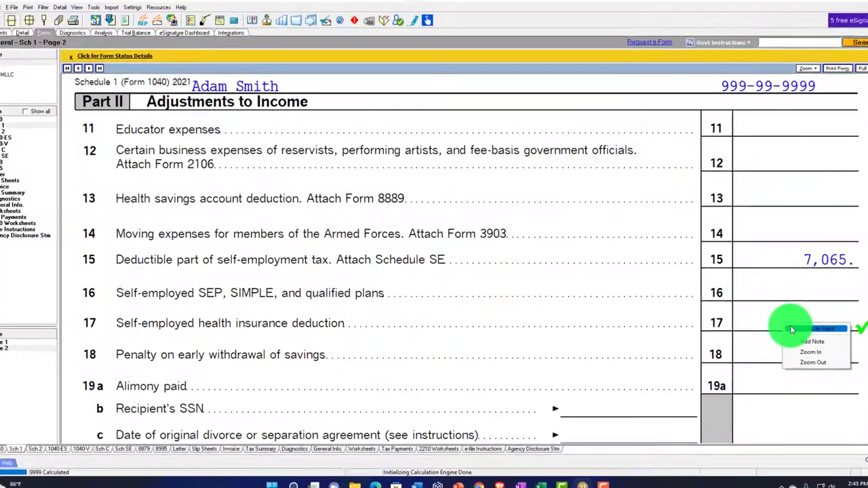
- Jump to the input behind the self-employed health insurance deduction, enter 1,000 as premiums not entered elsewhere, and return to the form
{"action": "left_click", "coordinate": [787, 323]}
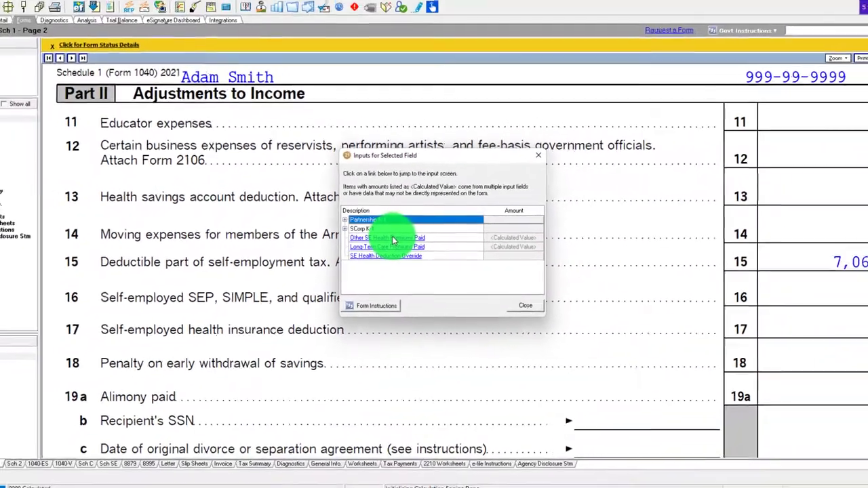
{"action": "left_click", "coordinate": [393, 240]}
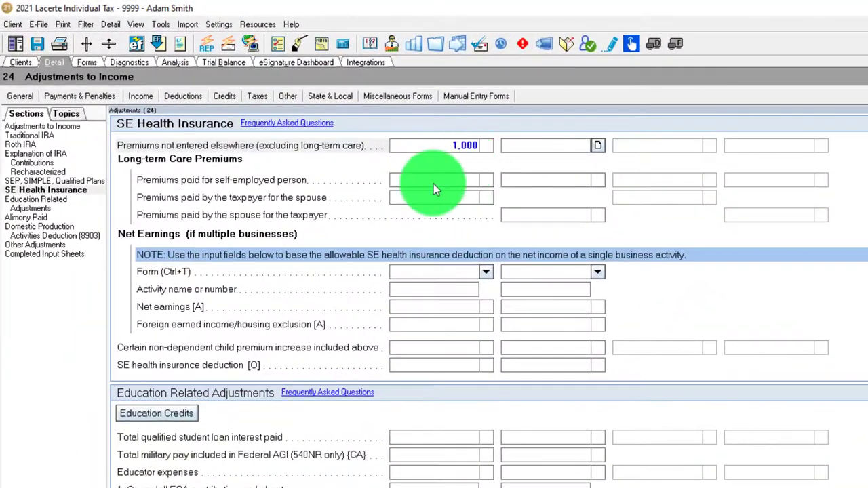
{"action": "left_click", "coordinate": [87, 62]}
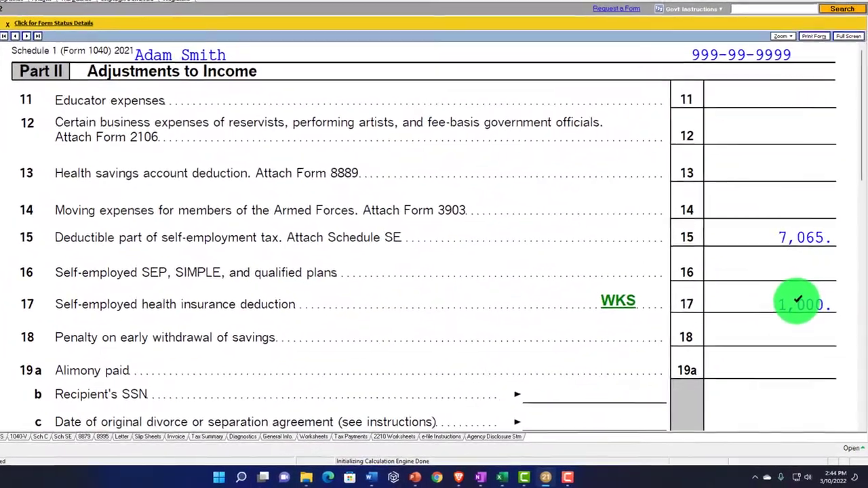
- Review the adjustments on Schedule 1, then the deductions, taxable income and tax lines across both pages of Form 1040
{"action": "scroll", "coordinate": [797, 296], "scroll_direction": "down", "scroll_amount": 2}
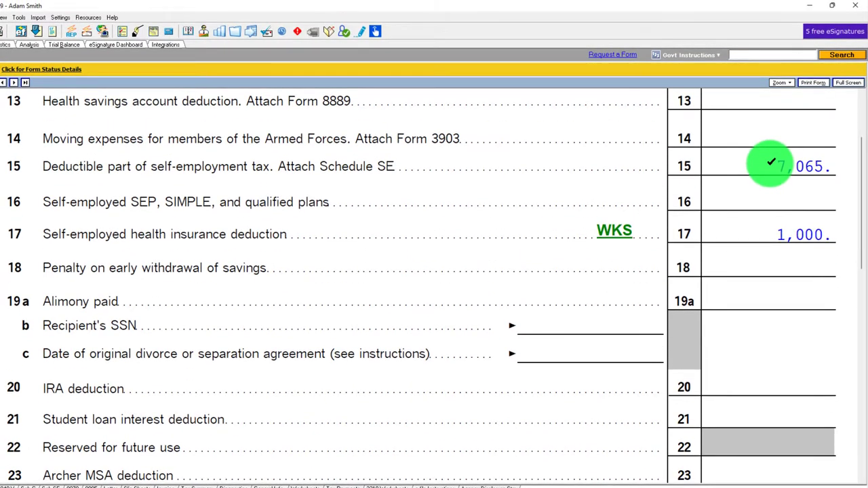
{"action": "scroll", "coordinate": [771, 163], "scroll_direction": "down", "scroll_amount": 20}
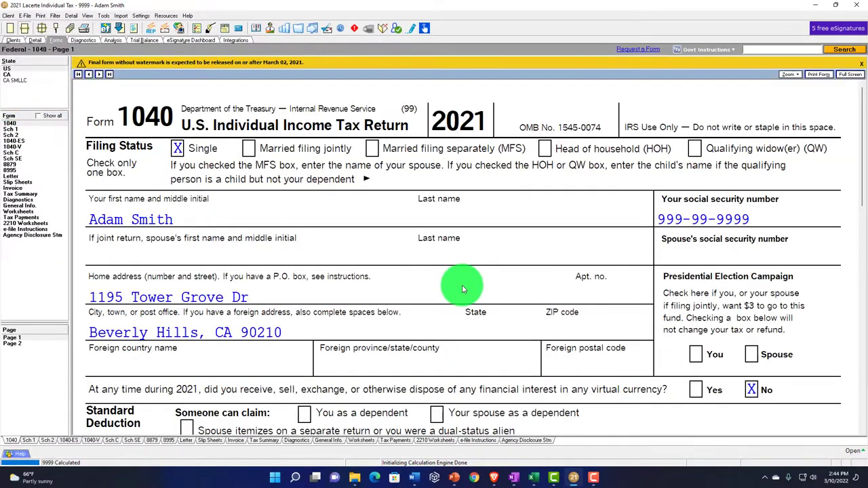
{"action": "scroll", "coordinate": [463, 290], "scroll_direction": "down", "scroll_amount": 10}
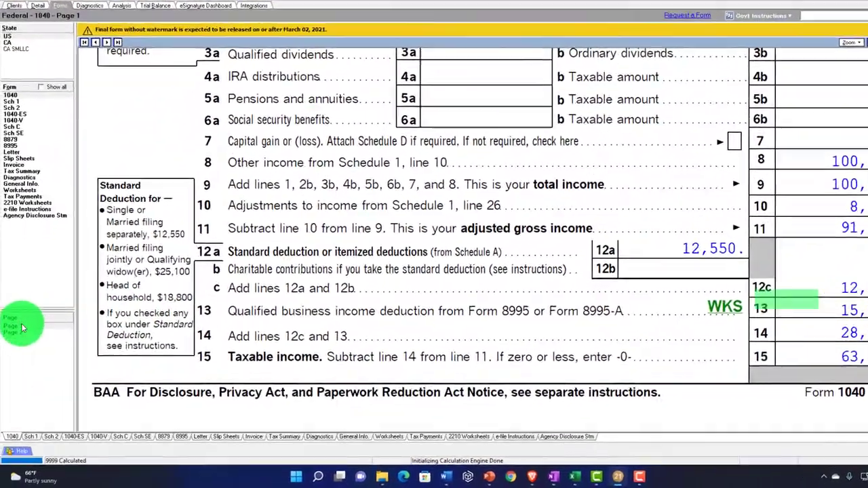
{"action": "left_click", "coordinate": [7, 342]}
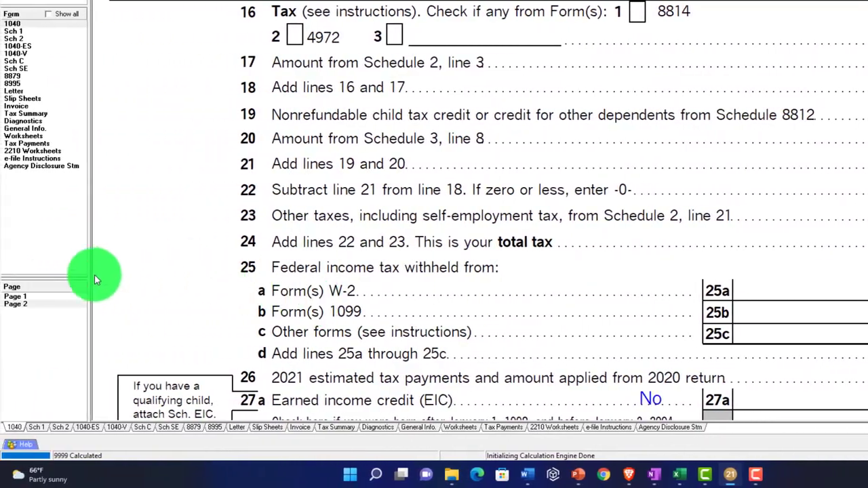
{"action": "left_click", "coordinate": [10, 296]}
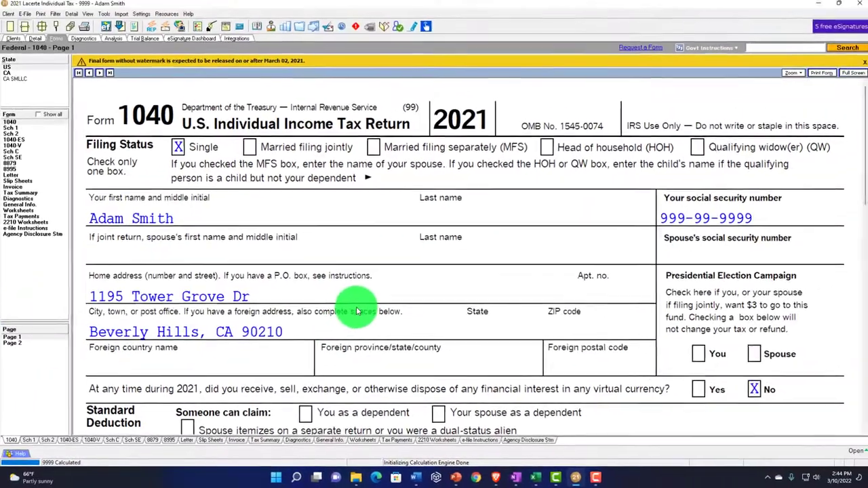
{"action": "scroll", "coordinate": [356, 311], "scroll_direction": "down", "scroll_amount": 10}
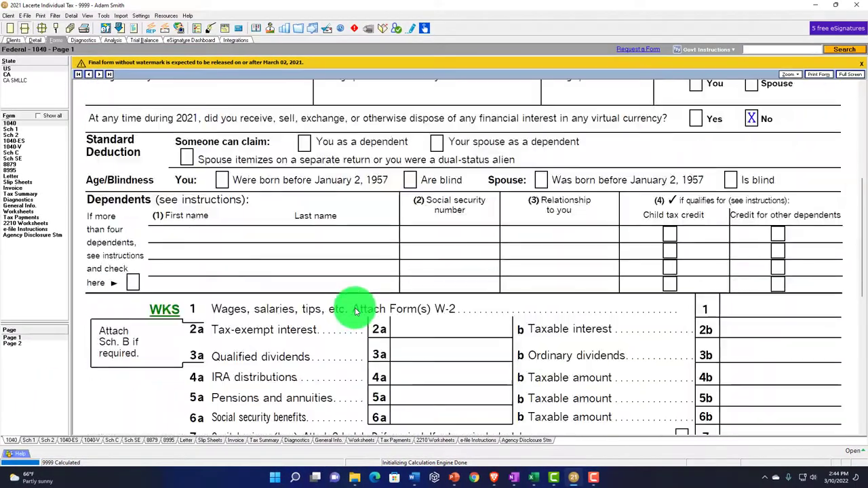
- Switch to the Excel tax workbook, enter 100,000 as income in B4 of the Sch. C sheet, and return to Tax Formula F1040
{"action": "left_click", "coordinate": [533, 478]}
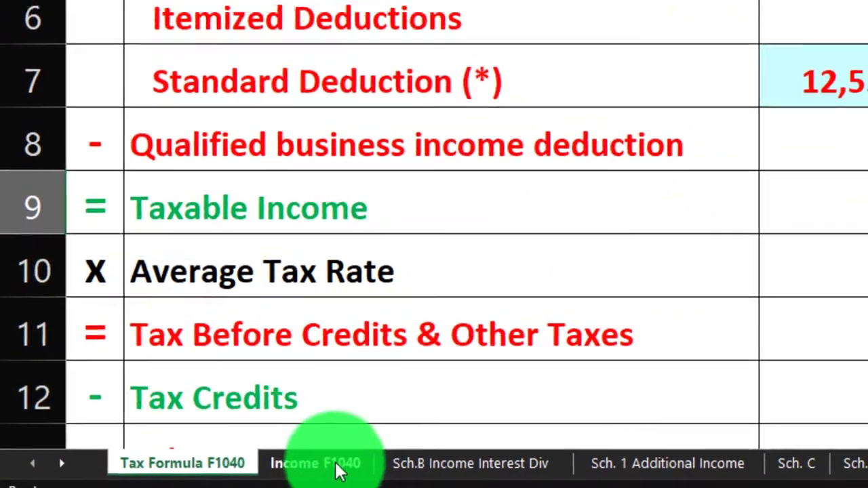
{"action": "left_click", "coordinate": [181, 473]}
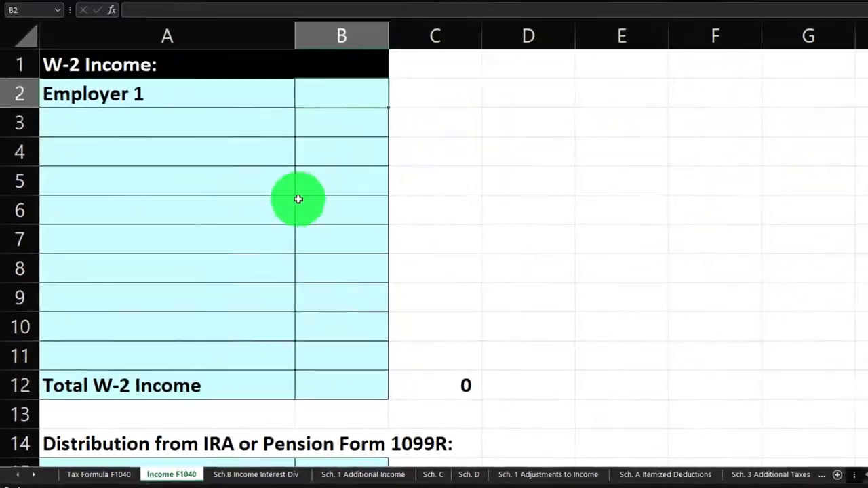
{"action": "scroll", "coordinate": [303, 126], "scroll_direction": "down", "scroll_amount": 3}
{"action": "scroll", "coordinate": [305, 134], "scroll_direction": "up", "scroll_amount": 3}
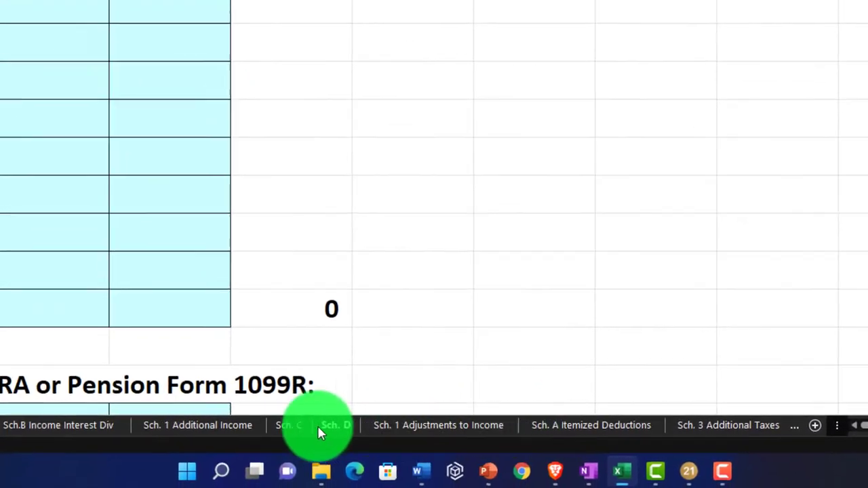
{"action": "left_click", "coordinate": [286, 425]}
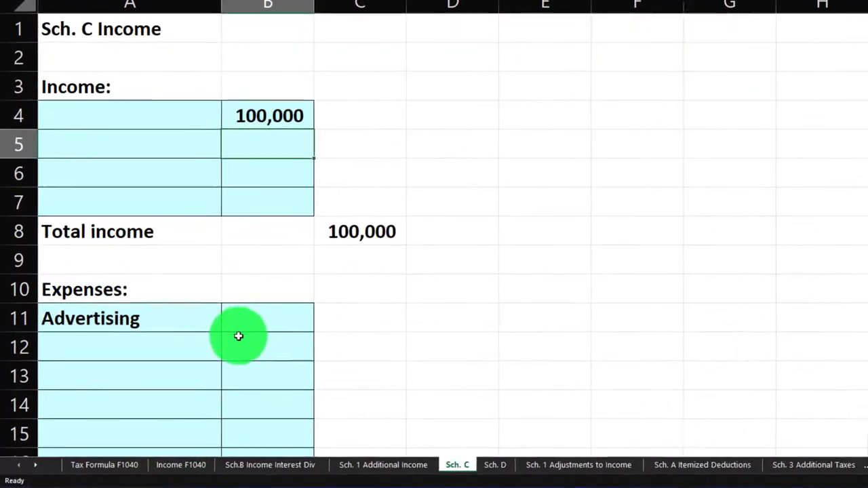
{"action": "left_click", "coordinate": [134, 470]}
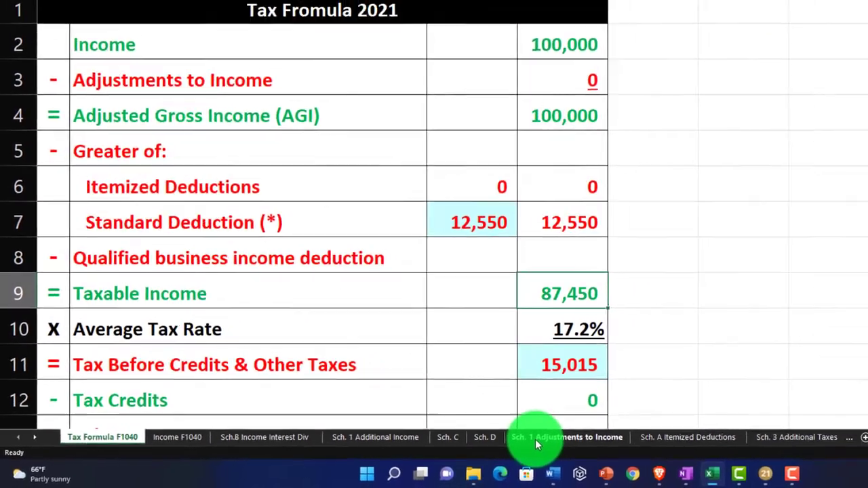
- Open Sch. 3 Additional Taxes and check its self-employment tax against the other taxes on Form 1040 page 2 in Lacerte, returning to Excel
{"action": "left_click", "coordinate": [535, 439]}
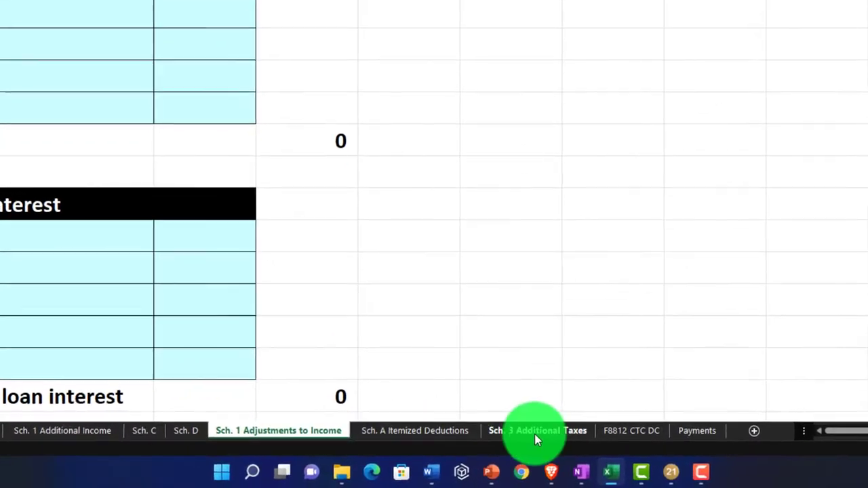
{"action": "left_click", "coordinate": [537, 436]}
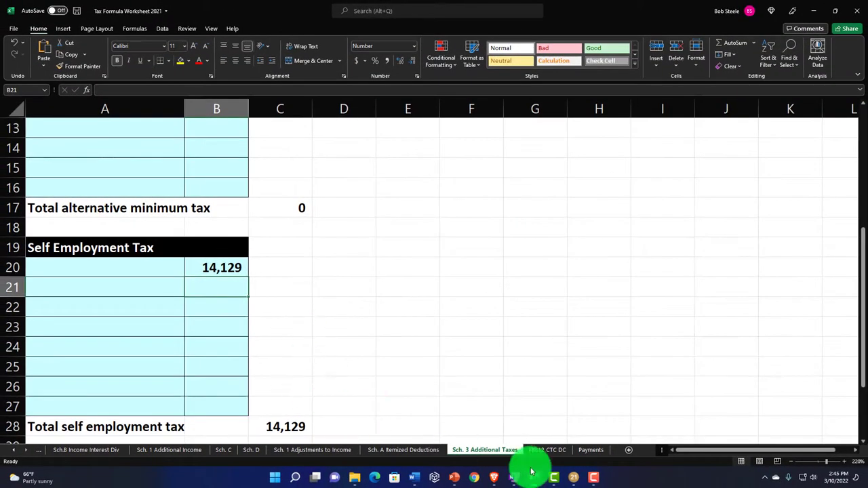
{"action": "left_click", "coordinate": [573, 479]}
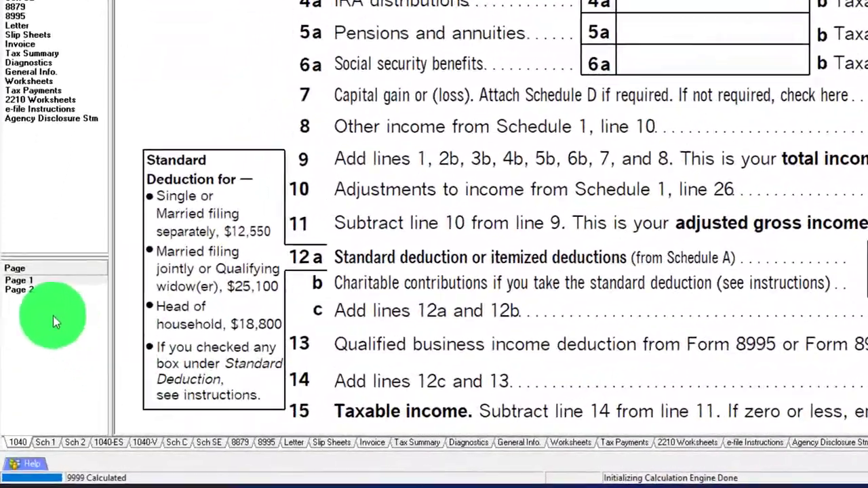
{"action": "left_click", "coordinate": [12, 344]}
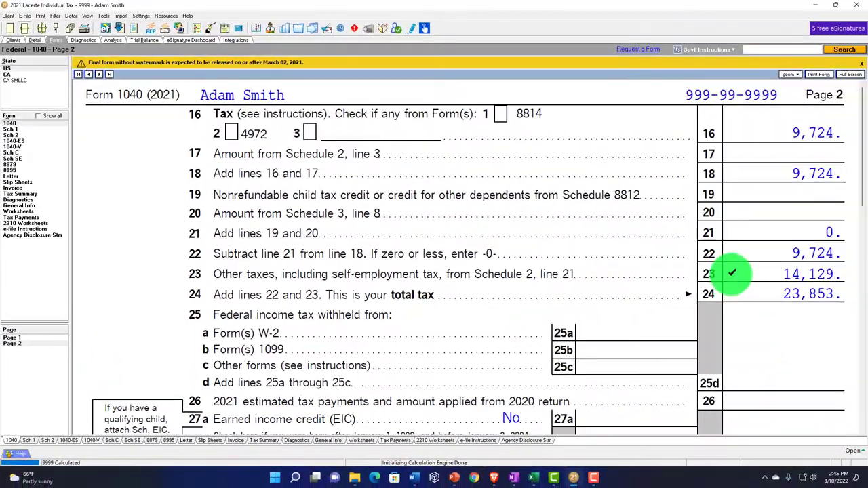
{"action": "left_click", "coordinate": [531, 479]}
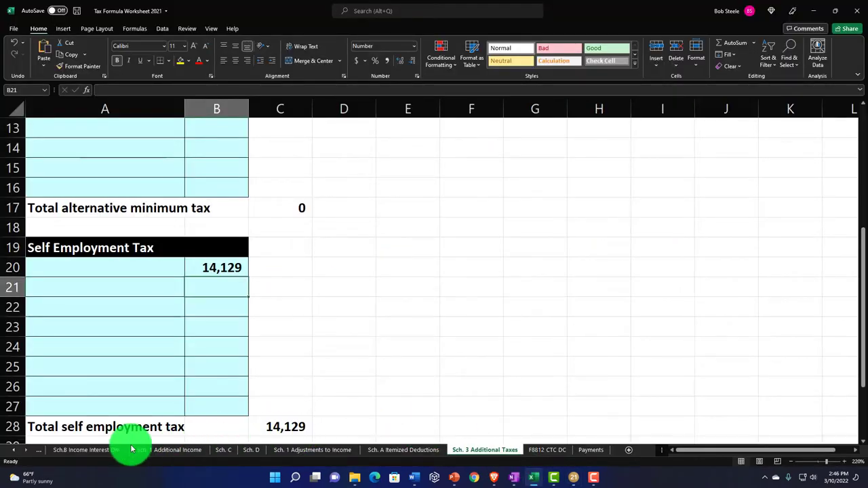
- Return to the Tax Formula F1040 sheet and check the Other Taxes amount in D13
{"action": "left_click", "coordinate": [18, 450]}
{"action": "left_click", "coordinate": [18, 449]}
{"action": "left_click", "coordinate": [61, 450]}
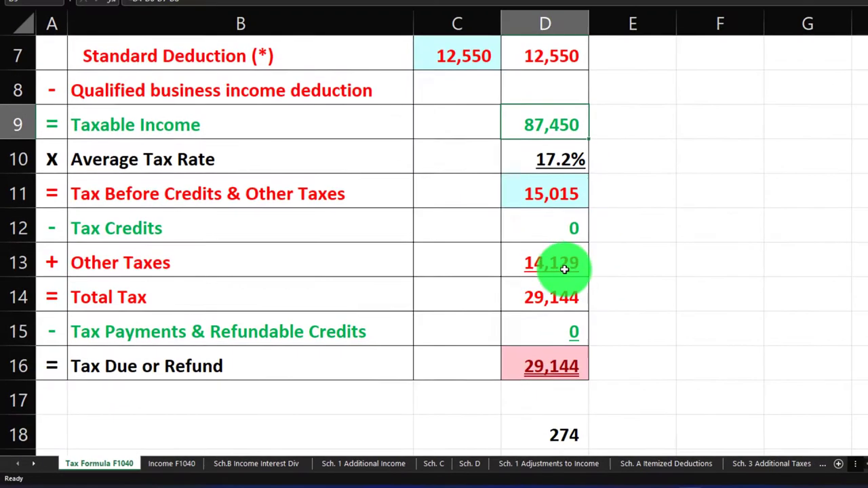
{"action": "left_click", "coordinate": [553, 266]}
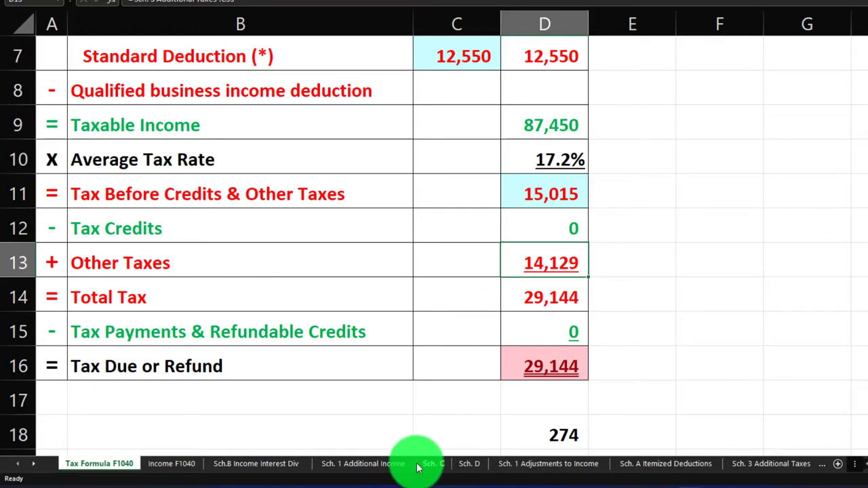
- In C17 of Sch. 1 Adjustments to Income, enter a formula taking half of the total self employment tax from Sch. 3 Additional Taxes
{"action": "left_click", "coordinate": [548, 464]}
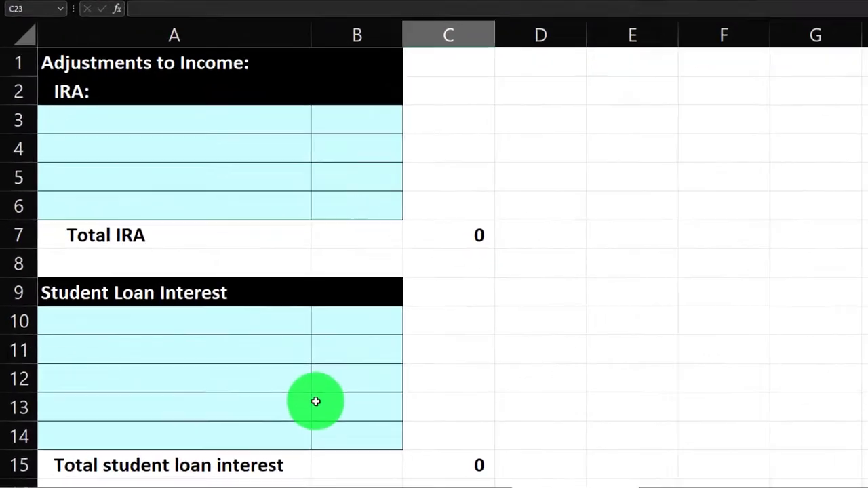
{"action": "scroll", "coordinate": [233, 381], "scroll_direction": "down", "scroll_amount": 3}
{"action": "left_click", "coordinate": [486, 262]}
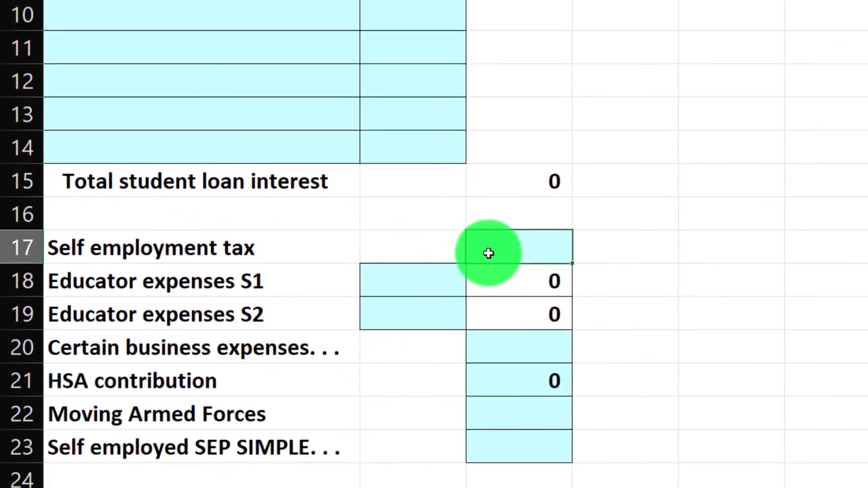
{"action": "type", "text": "="}
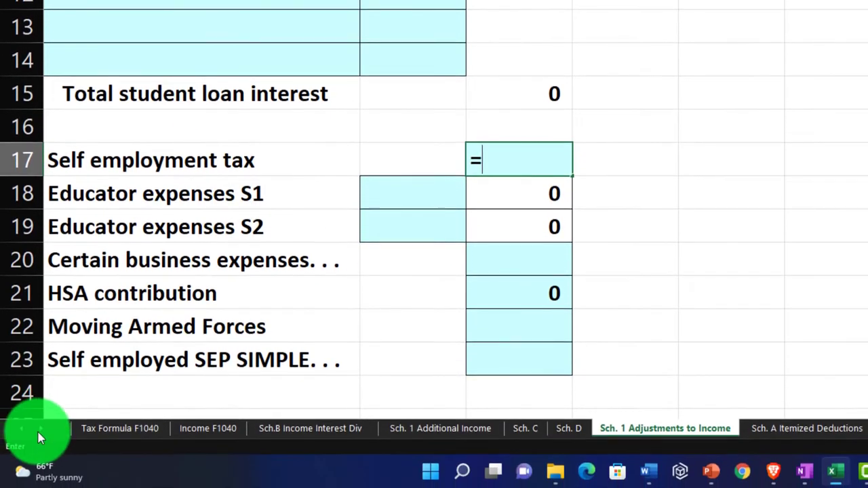
{"action": "left_click", "coordinate": [40, 430]}
{"action": "left_click", "coordinate": [40, 430]}
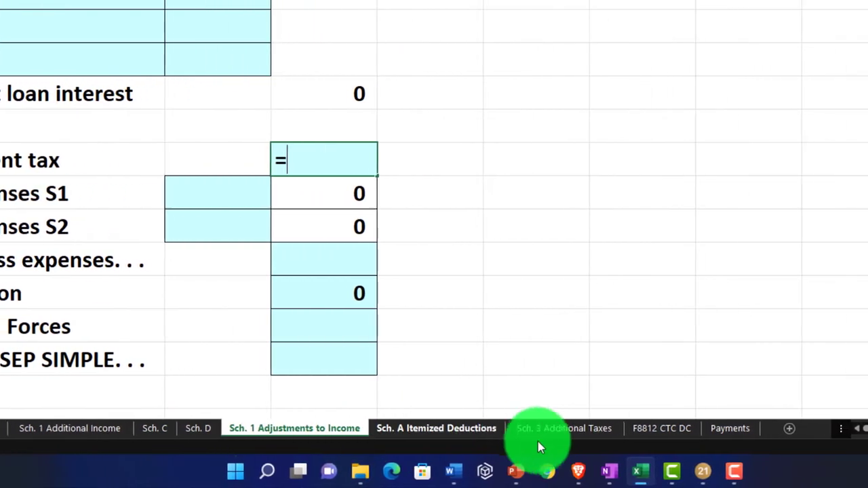
{"action": "left_click", "coordinate": [683, 429]}
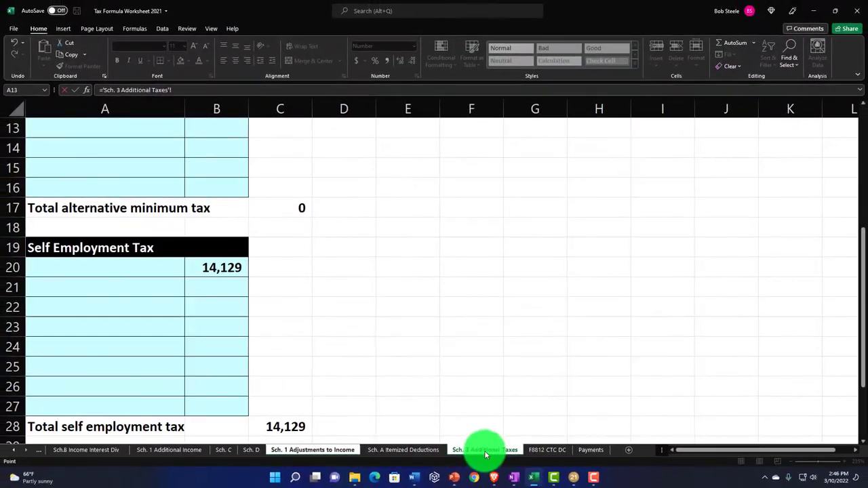
{"action": "left_click", "coordinate": [281, 417]}
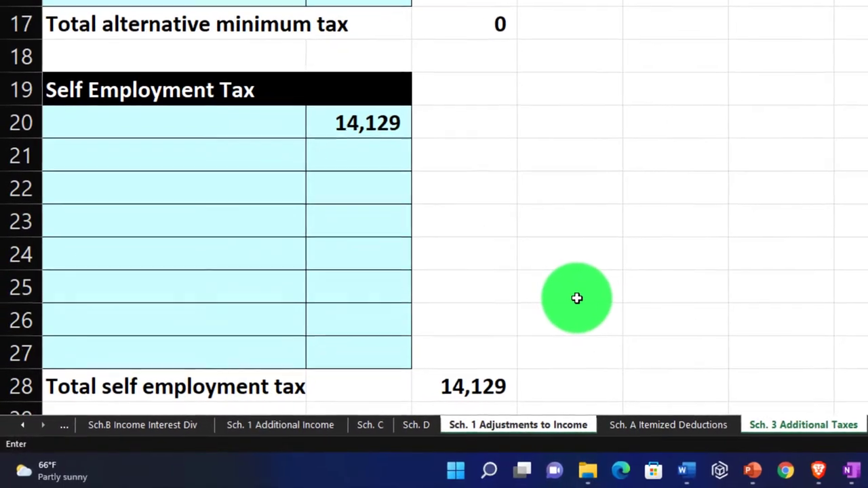
{"action": "key", "text": "Return"}
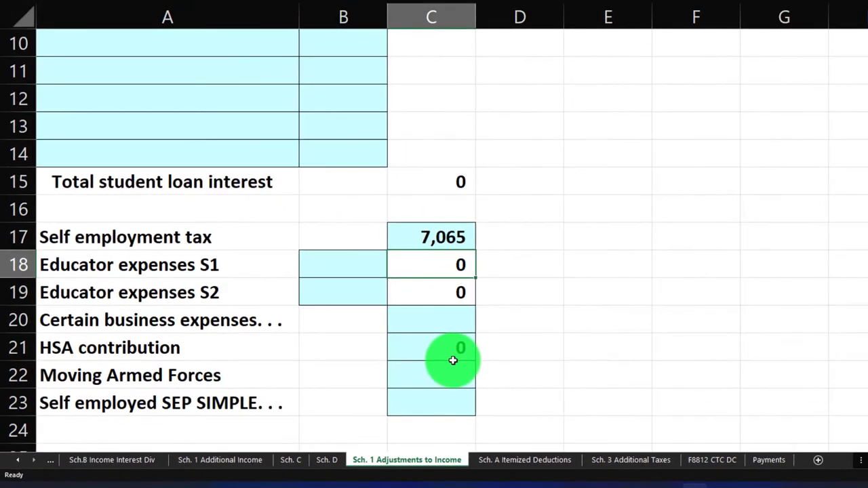
- Select A24 below the listed adjustments and check the self-employed health insurance deduction on page 2 of Schedule 1 in Lacerte
{"action": "scroll", "coordinate": [454, 360], "scroll_direction": "down", "scroll_amount": 3}
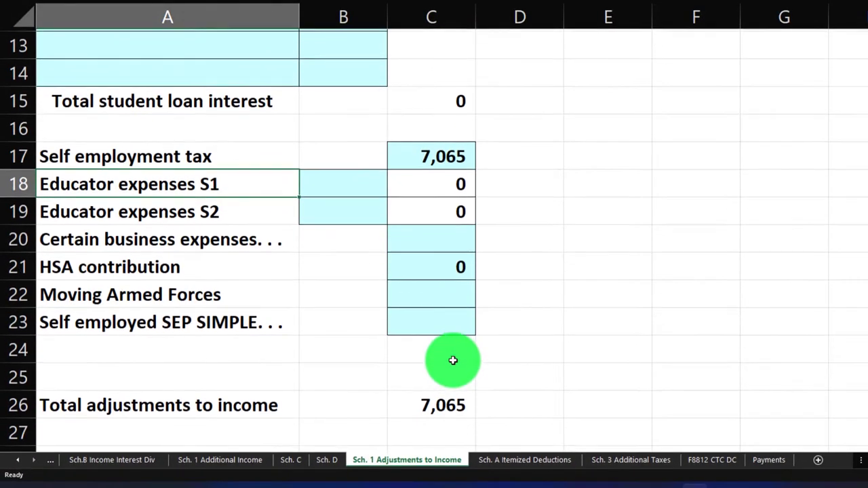
{"action": "left_click", "coordinate": [207, 347]}
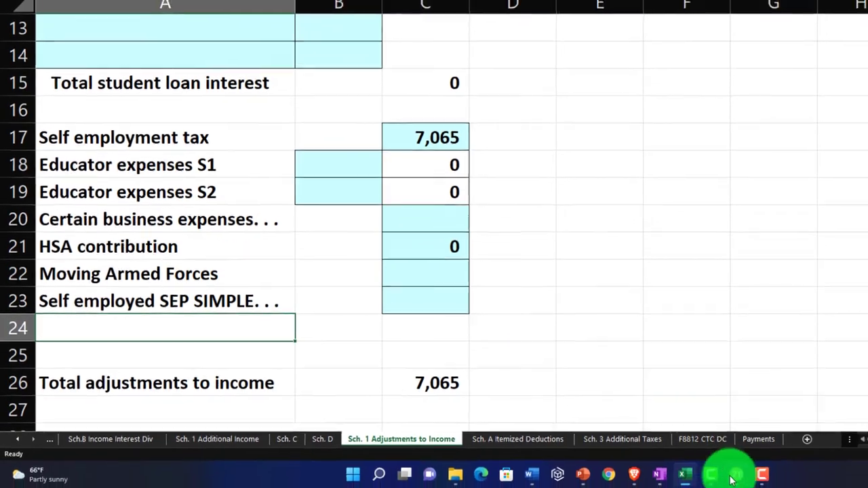
{"action": "left_click", "coordinate": [720, 475]}
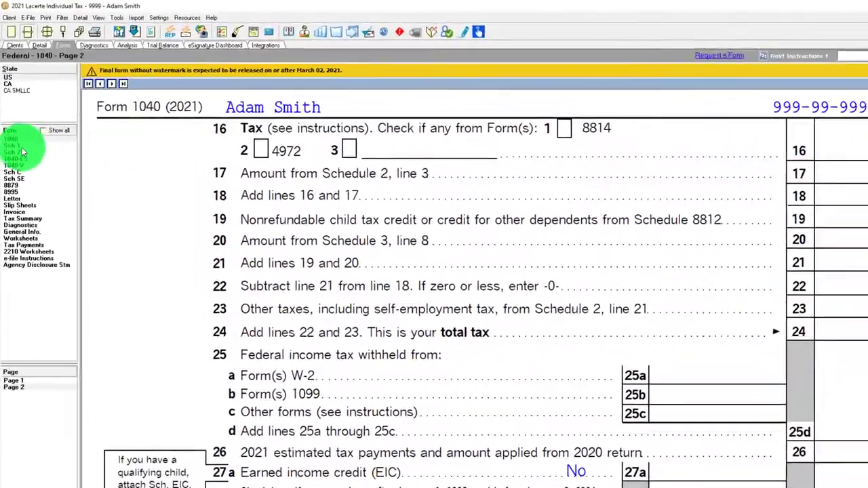
{"action": "left_click", "coordinate": [22, 148]}
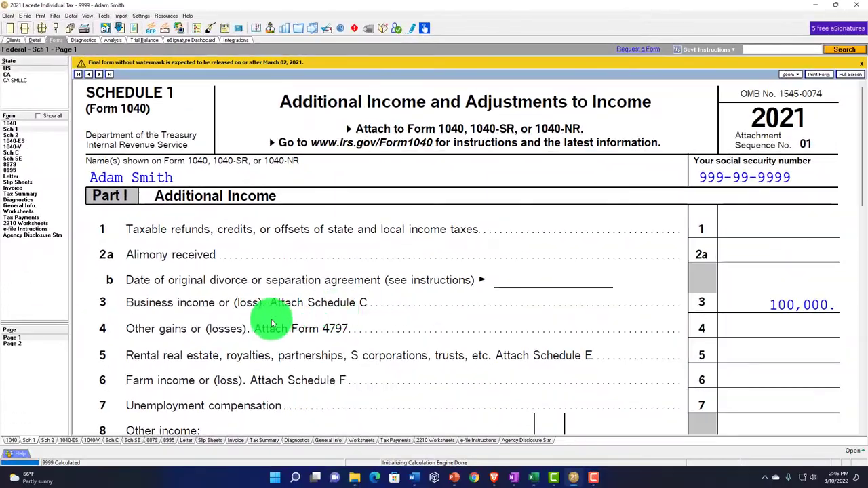
{"action": "left_click", "coordinate": [47, 344]}
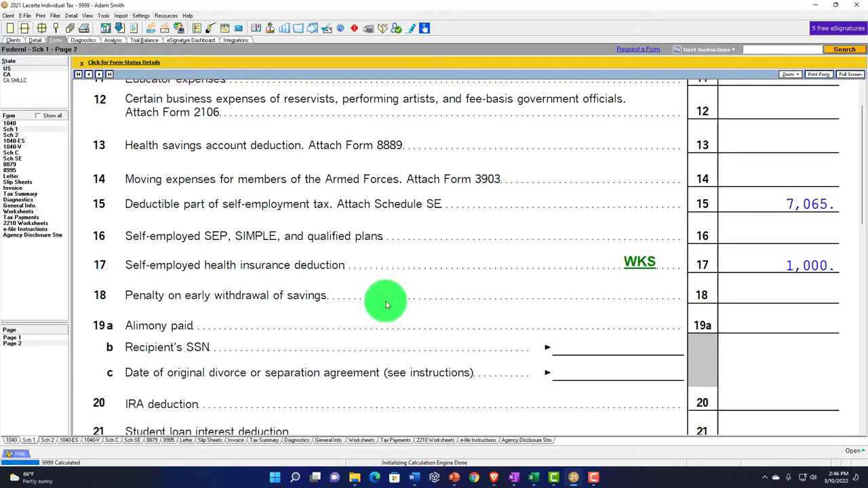
- Back in Excel, label A24 "Self employed health insurance" and enter 1,000 in C24
{"action": "left_click", "coordinate": [815, 5]}
{"action": "type", "text": "Self empl"}
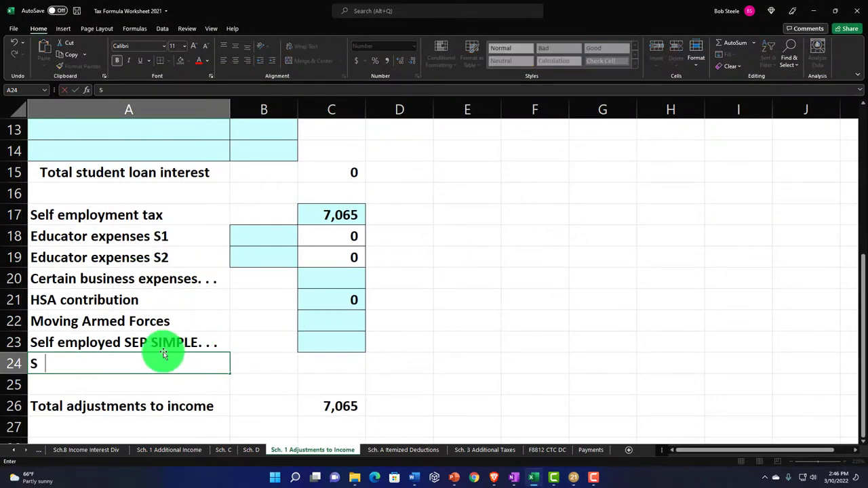
{"action": "type", "text": "oyed healt"}
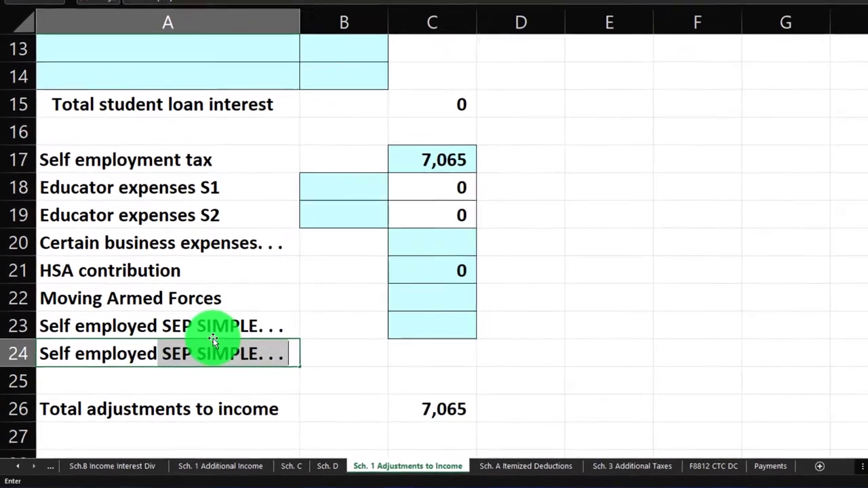
{"action": "type", "text": "h insurance"}
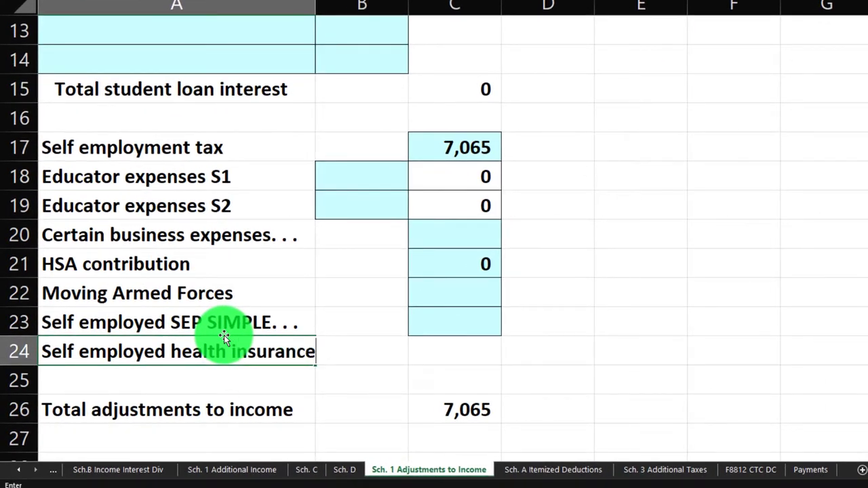
{"action": "key", "text": "Tab"}
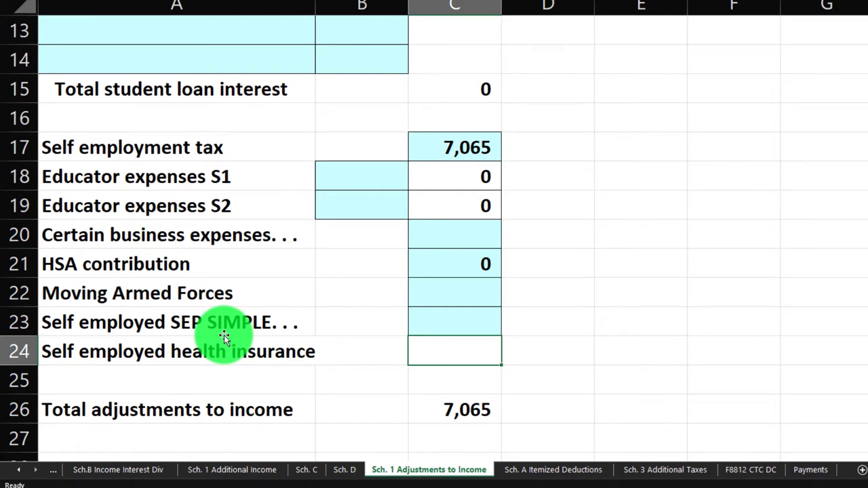
{"action": "type", "text": "1,000"}
{"action": "key", "text": "Return"}
- Format C24 with a cell border and the same light blue fill as the input cells above it
{"action": "key", "text": "Up"}
{"action": "key", "text": "Right"}
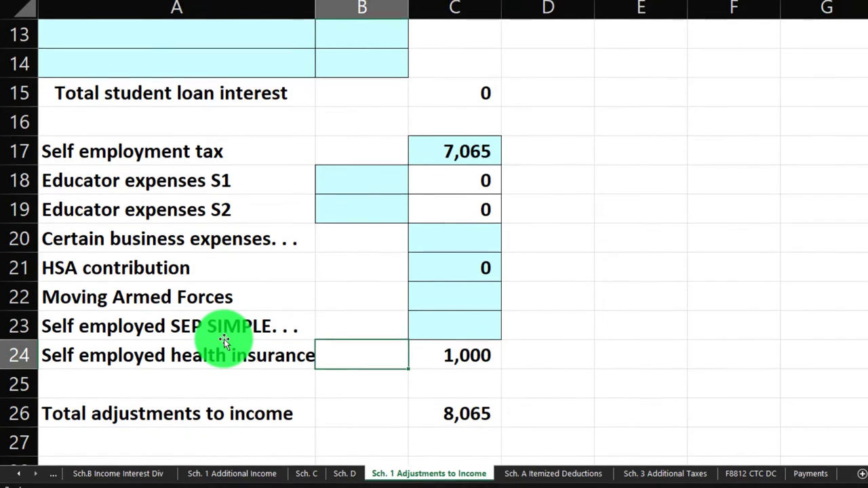
{"action": "key", "text": "Right"}
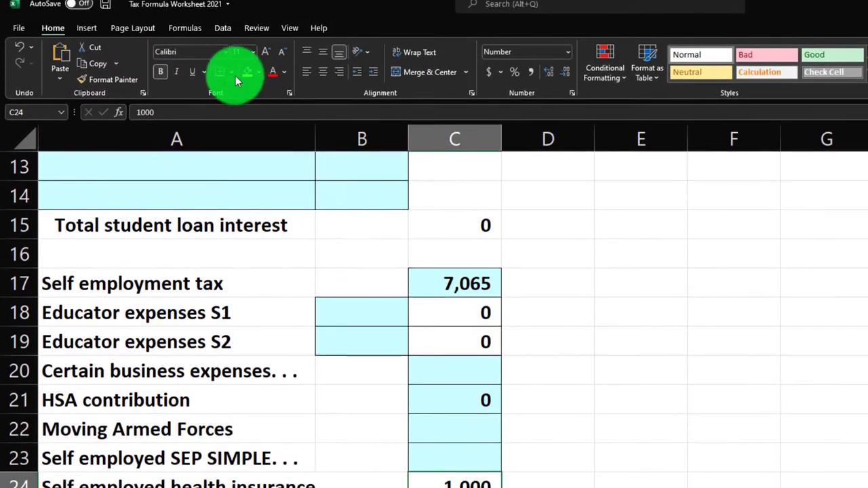
{"action": "left_click", "coordinate": [234, 84]}
{"action": "left_click", "coordinate": [246, 205]}
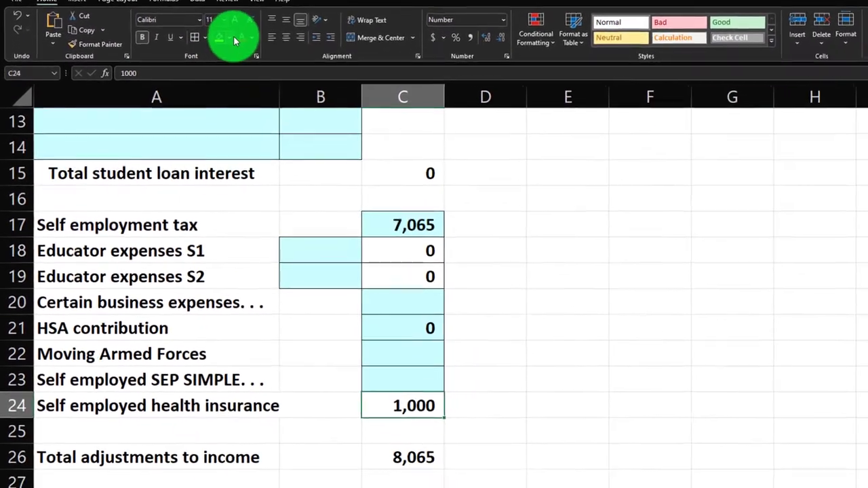
{"action": "left_click", "coordinate": [234, 40]}
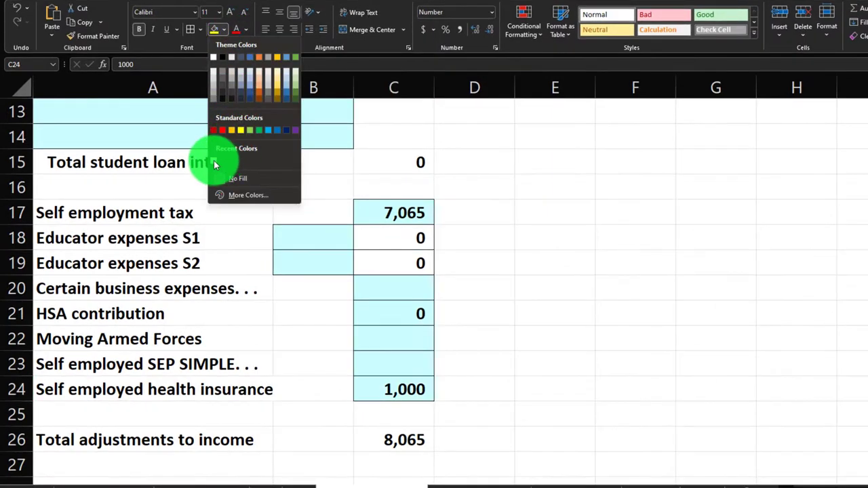
{"action": "left_click", "coordinate": [238, 171]}
- Inspect the total adjustments formula in C26 and review adjustments to income and AGI on the Tax Formula F1040 sheet
{"action": "double_click", "coordinate": [380, 441]}
{"action": "key", "text": "Return"}
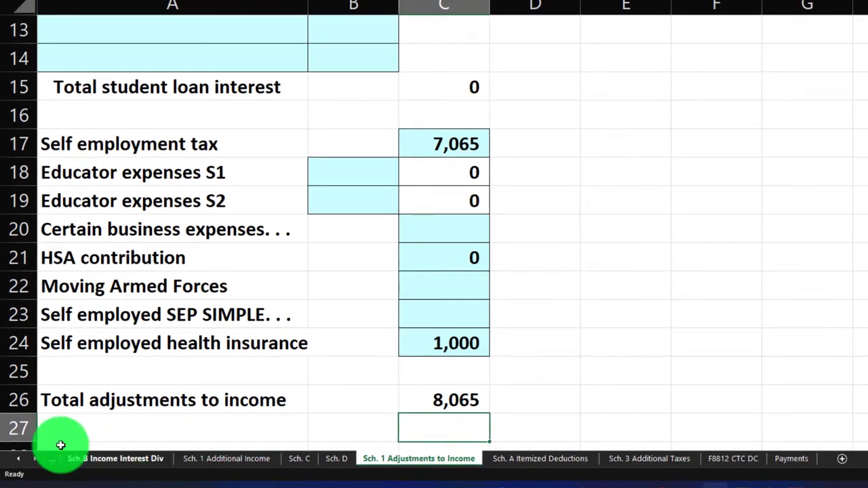
{"action": "left_click", "coordinate": [90, 464]}
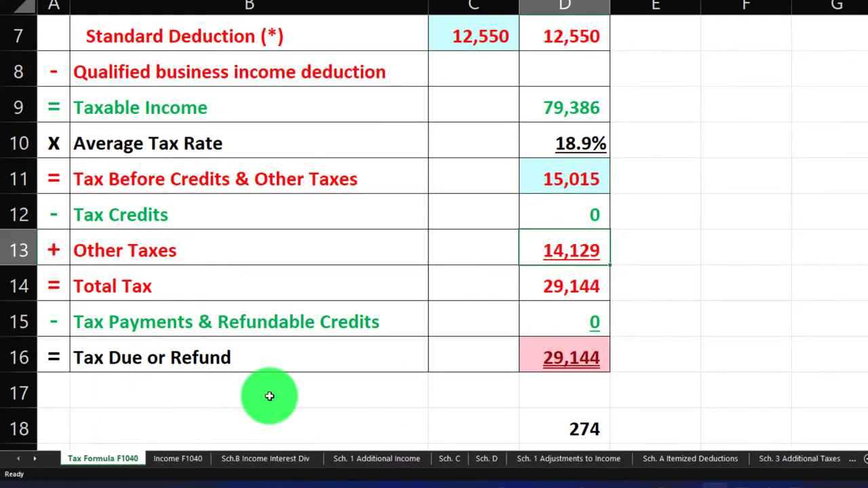
{"action": "scroll", "coordinate": [460, 293], "scroll_direction": "up", "scroll_amount": 2}
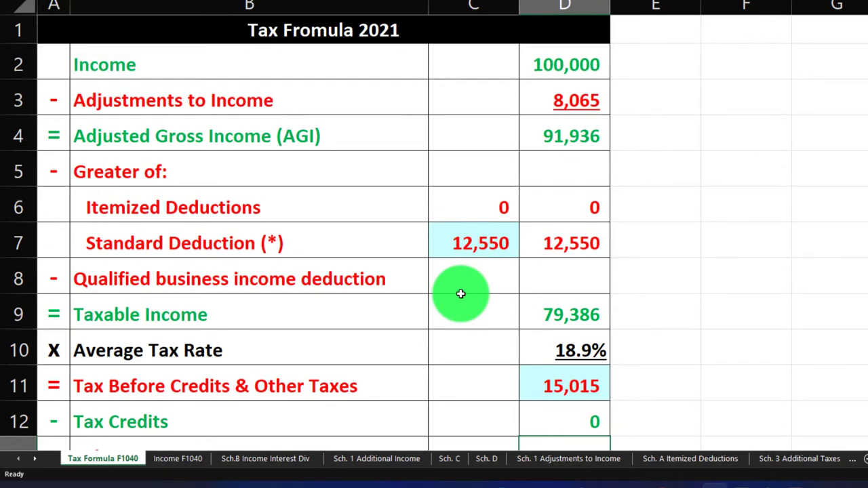
{"action": "left_click", "coordinate": [564, 102]}
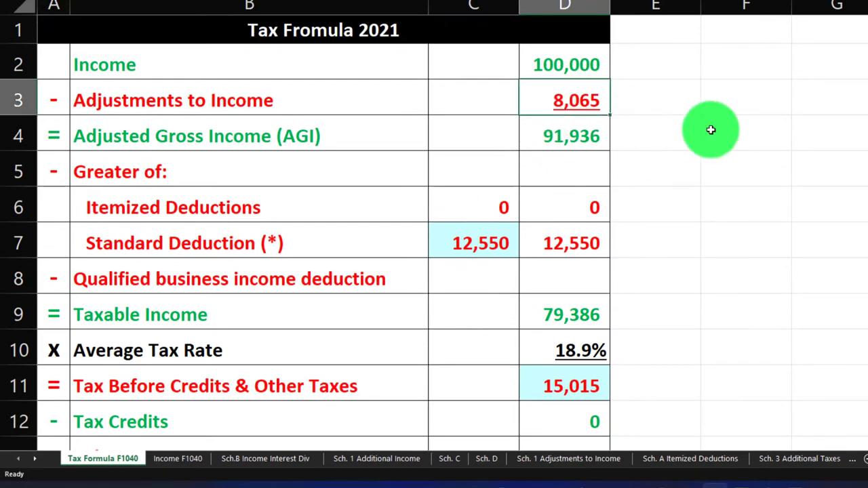
{"action": "key", "text": "Down"}
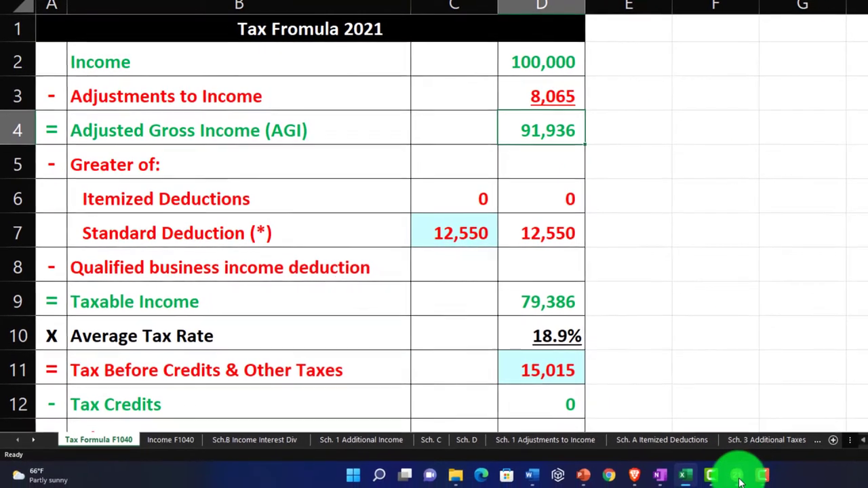
- Switch to Lacerte and compare the adjustments, AGI, deductions and taxable income lines on page 1 of Form 1040
{"action": "left_click", "coordinate": [738, 477]}
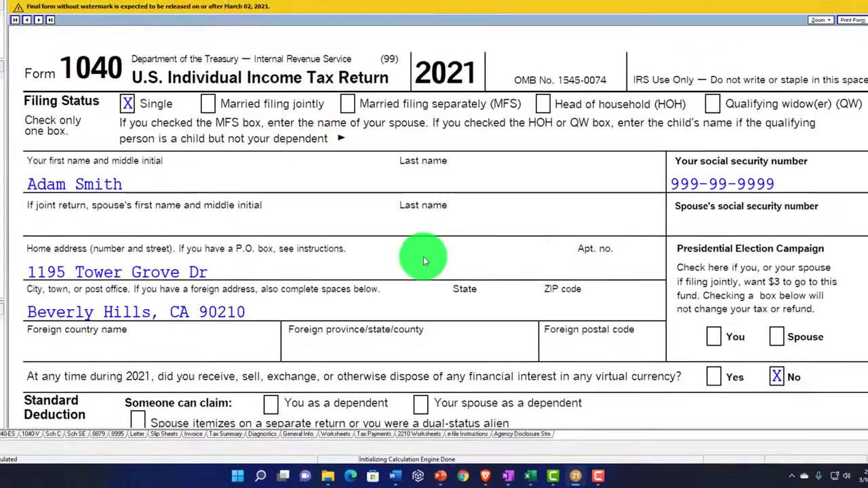
{"action": "scroll", "coordinate": [592, 340], "scroll_direction": "down", "scroll_amount": 10}
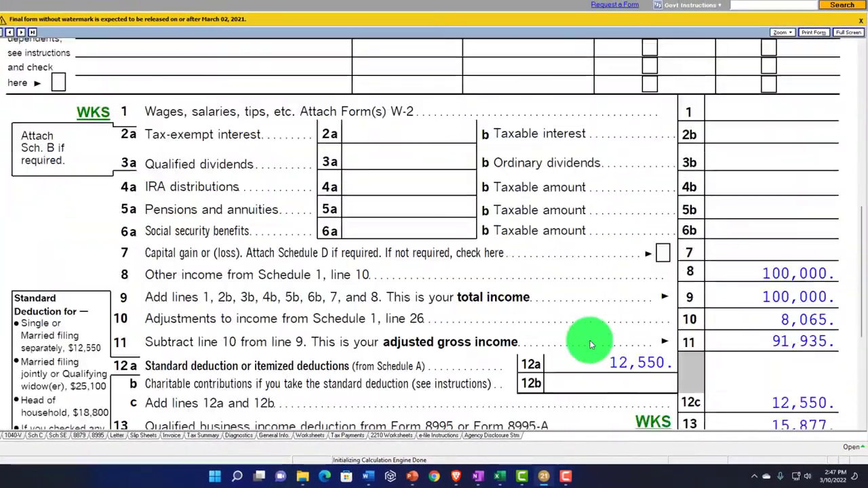
{"action": "scroll", "coordinate": [590, 345], "scroll_direction": "down", "scroll_amount": 2}
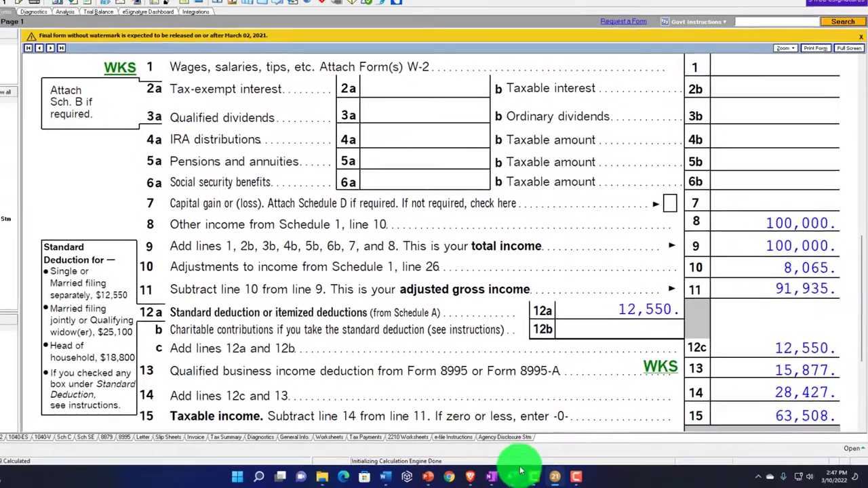
- Switch to Excel and enter the qualified business income deduction from Form 1040 line 13, 15,877, in D8 of the Tax Formula F1040 sheet
{"action": "left_click", "coordinate": [546, 476]}
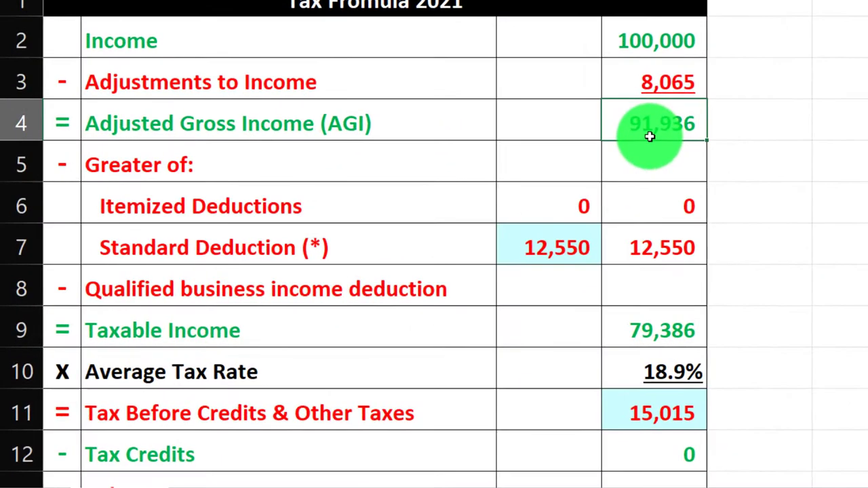
{"action": "left_click", "coordinate": [561, 253]}
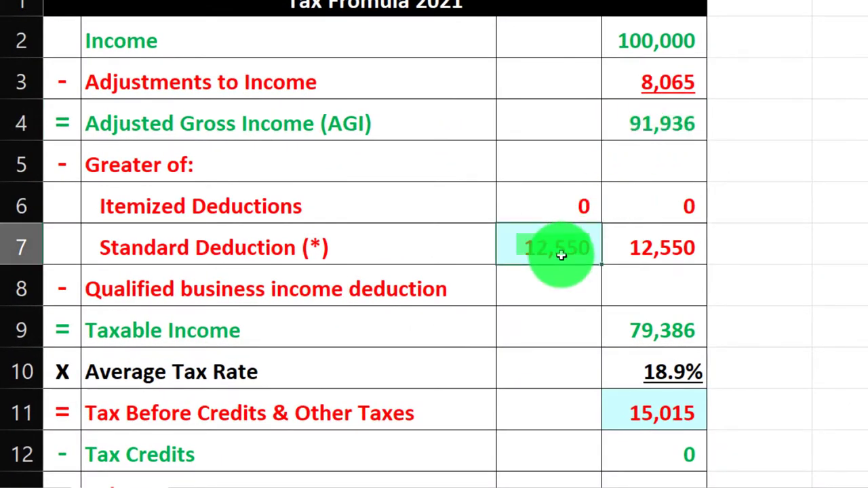
{"action": "left_click", "coordinate": [627, 281]}
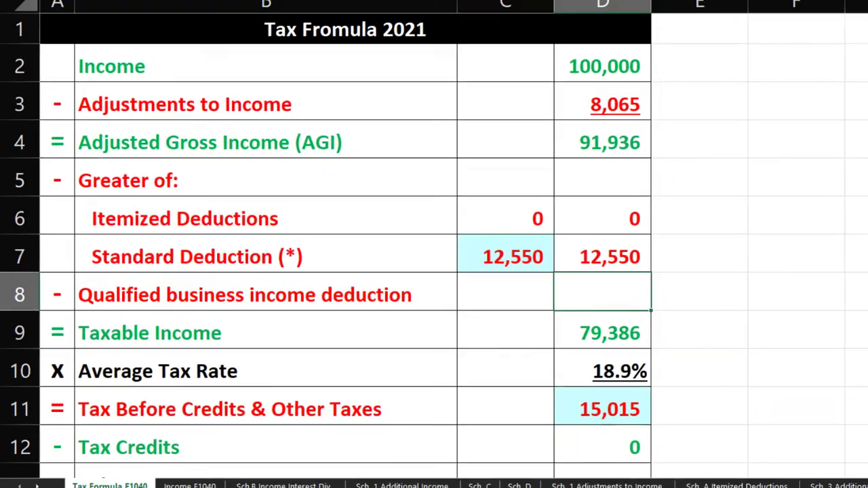
{"action": "left_click", "coordinate": [594, 478]}
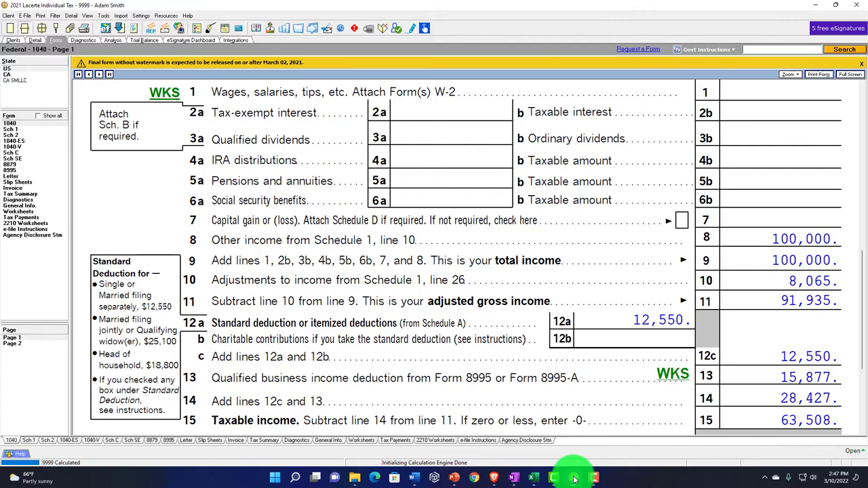
{"action": "left_click", "coordinate": [574, 478]}
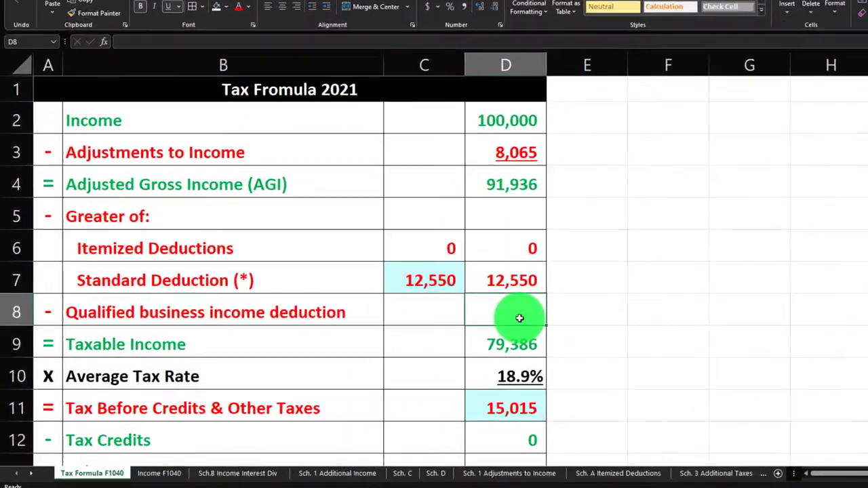
{"action": "type", "text": "15877"}
{"action": "key", "text": "Return"}
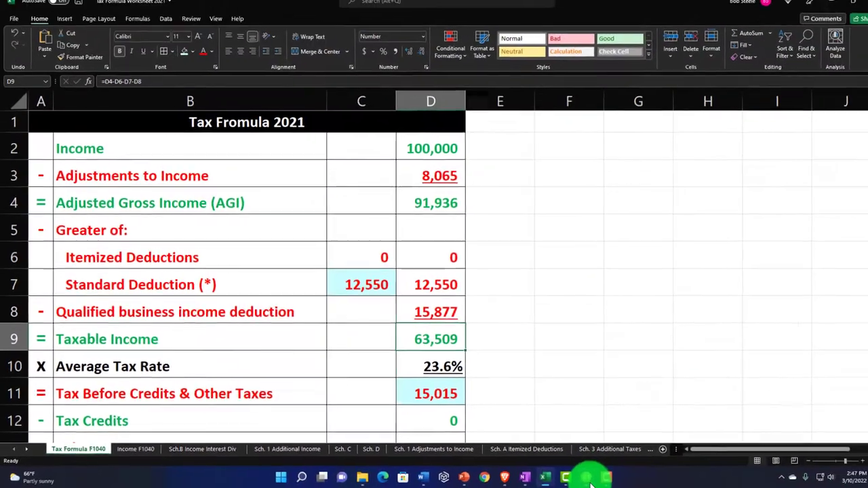
- Look up the line 16 tax on page 2 of Form 1040 in Lacerte and enter 9,724 in Excel cell D11
{"action": "left_click", "coordinate": [589, 479]}
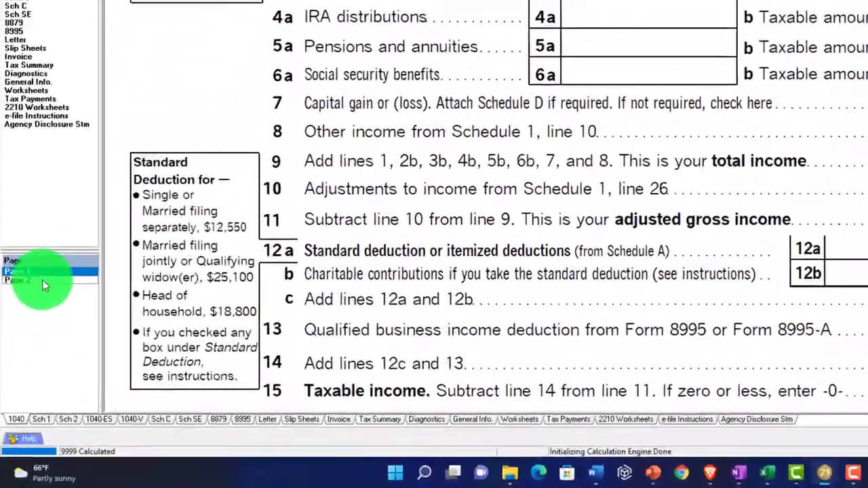
{"action": "left_click", "coordinate": [23, 339]}
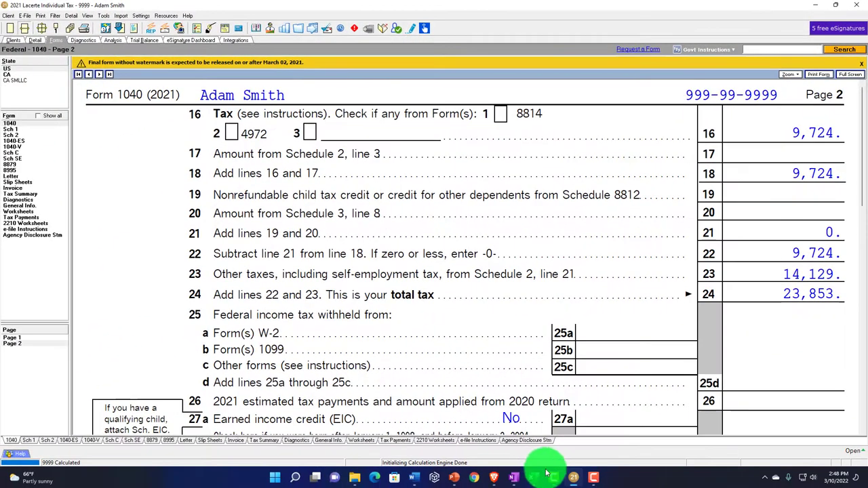
{"action": "left_click", "coordinate": [536, 475]}
{"action": "left_click", "coordinate": [433, 399]}
{"action": "type", "text": "="}
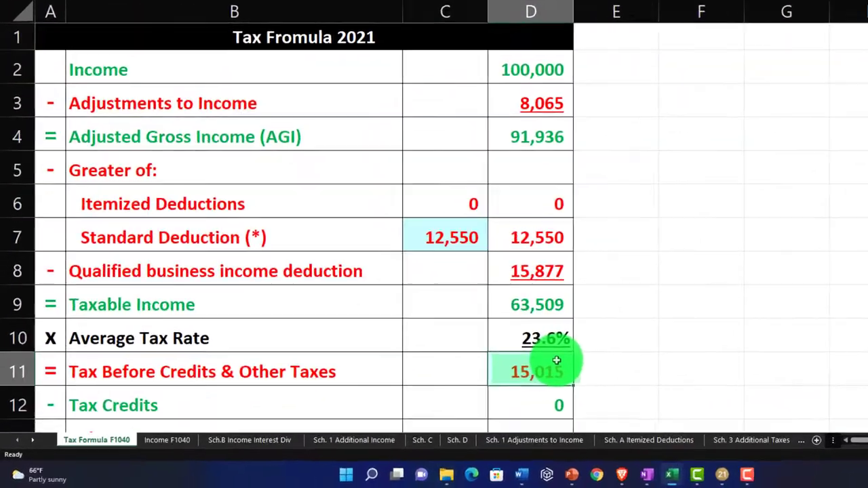
{"action": "key", "text": "Return"}
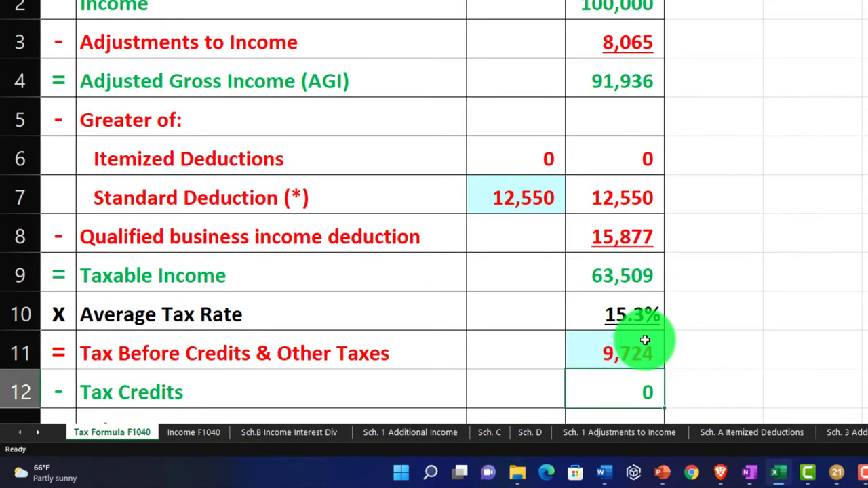
- Compare other taxes and total tax in Excel with Form 1040 page 2 in Lacerte, and return to page 1 of the form
{"action": "key", "text": "Down"}
{"action": "key", "text": "Down"}
{"action": "key", "text": "Up"}
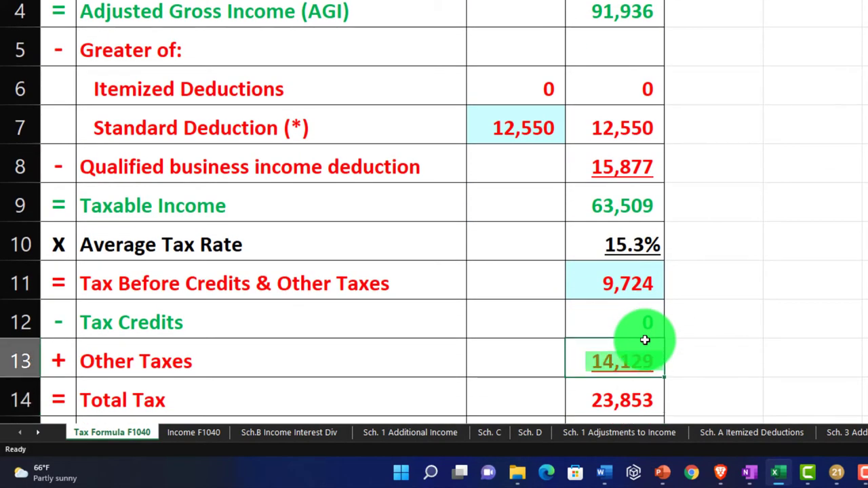
{"action": "key", "text": "Down"}
{"action": "key", "text": "Down"}
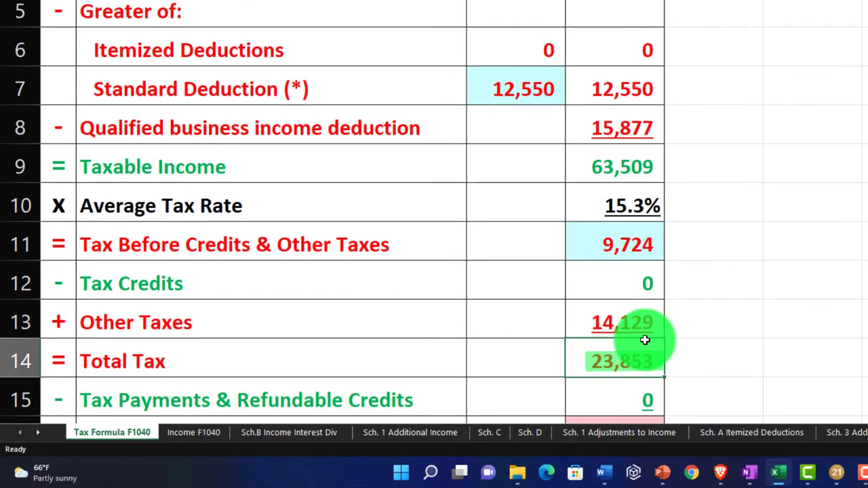
{"action": "key", "text": "Up"}
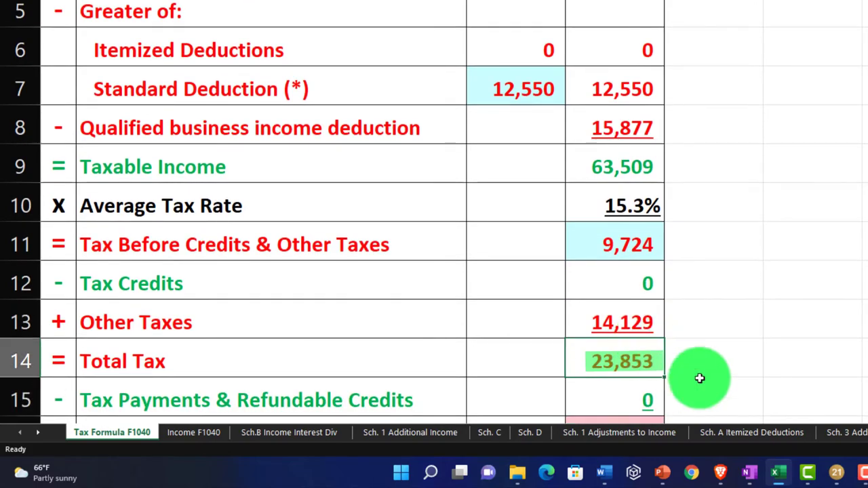
{"action": "left_click", "coordinate": [836, 473]}
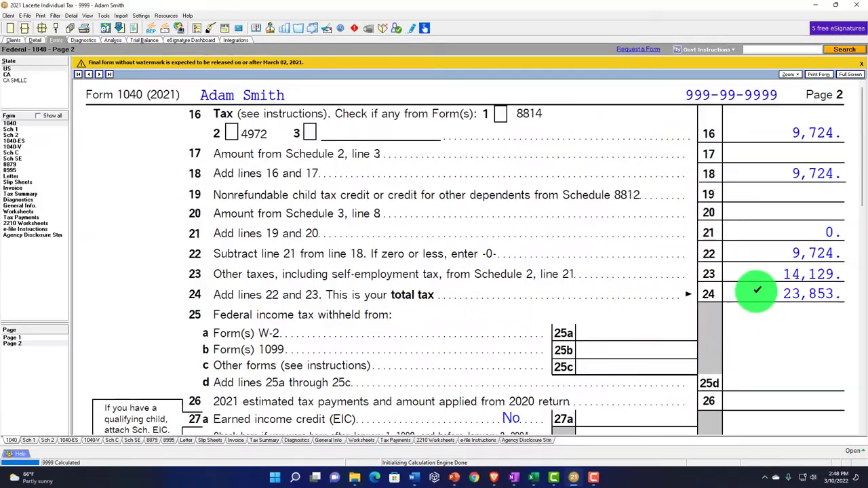
{"action": "left_click", "coordinate": [752, 289]}
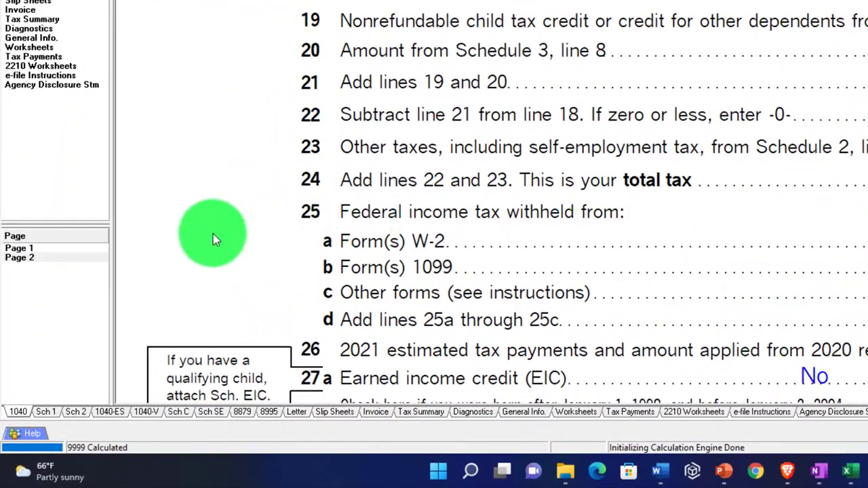
{"action": "left_click", "coordinate": [19, 248]}
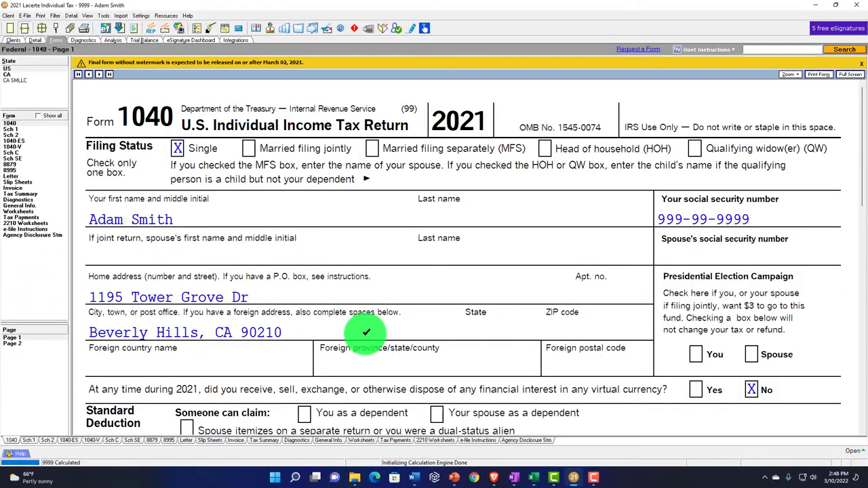